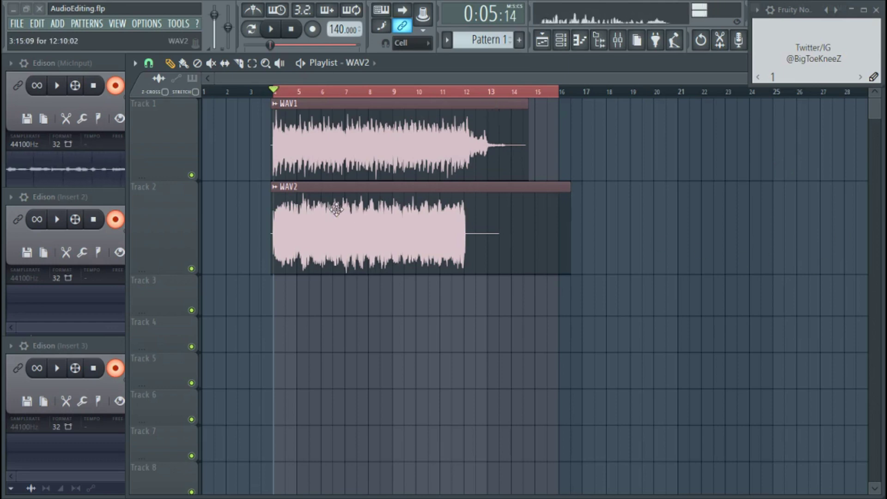
Open the WAV1 clip's channel settings together with the channel rack, keeping the settings window clear of the rack
scroll(360, 236, "up", 2)
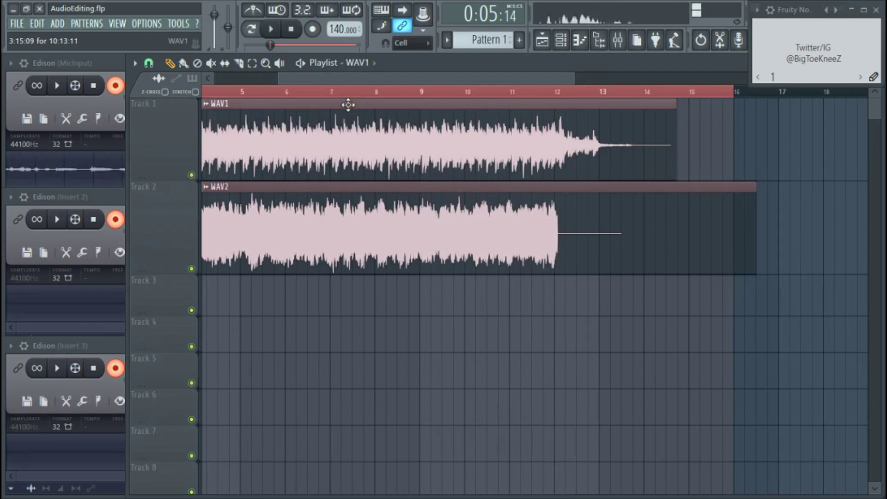
double_click(349, 105)
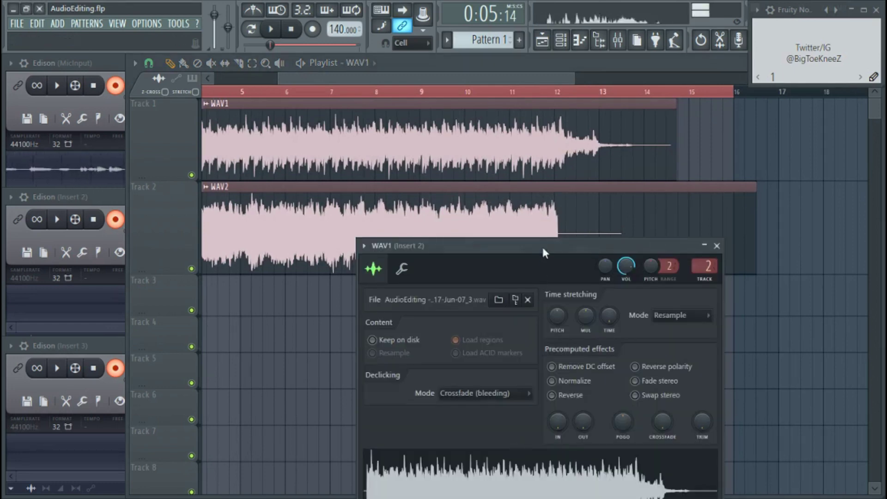
left_click_drag(544, 252, 615, 150)
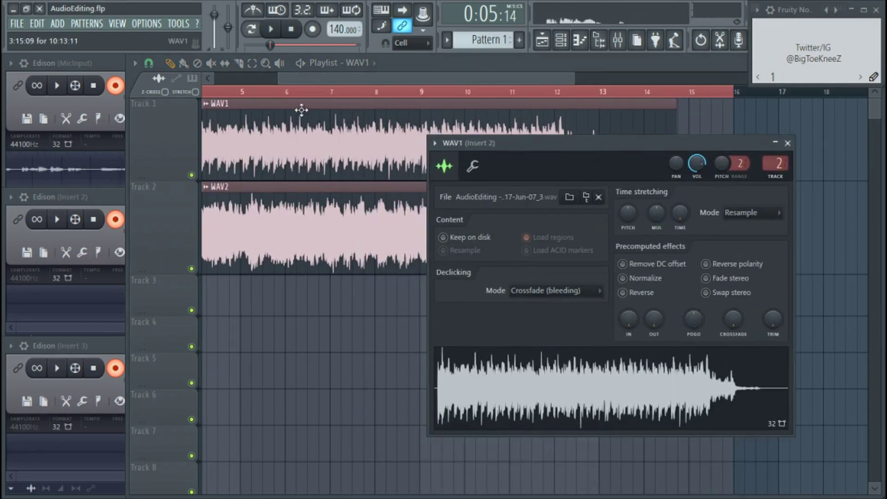
left_click(564, 45)
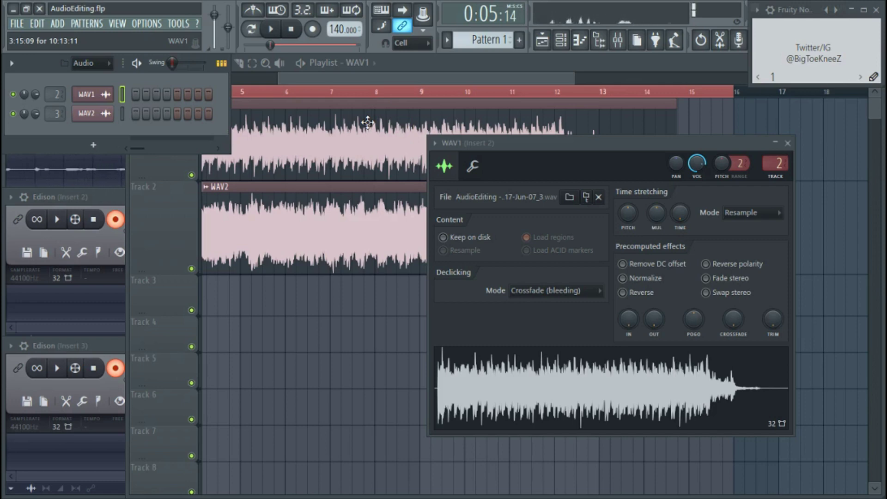
left_click(86, 94)
left_click(87, 94)
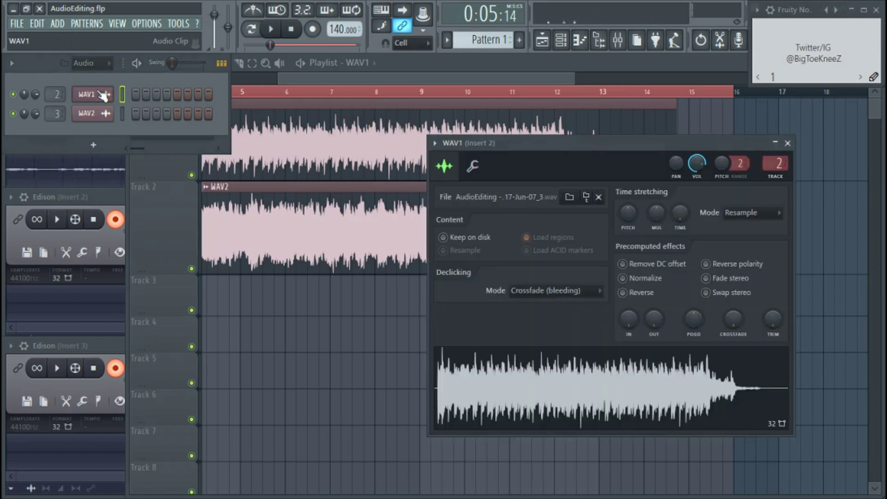
left_click_drag(607, 155, 468, 149)
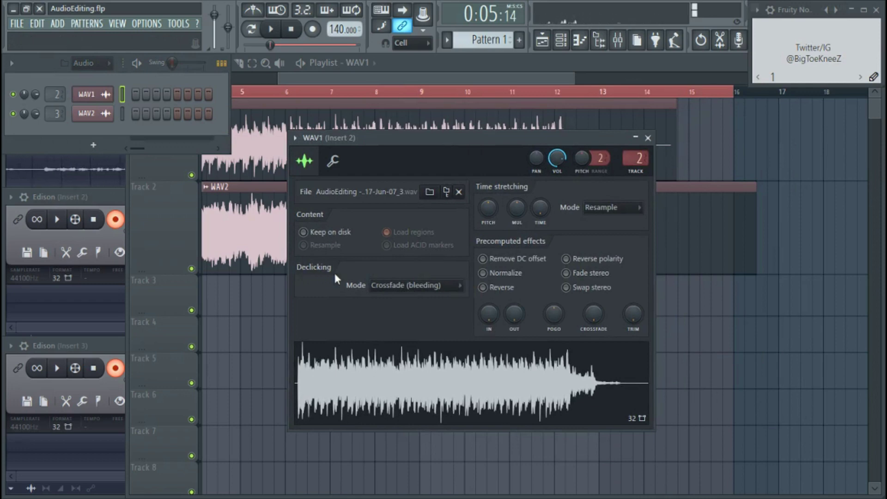
Set WAV1's declicking mode to Out only (no bleeding) and try resizing the clip's end, leaving it near bar 15
left_click(415, 290)
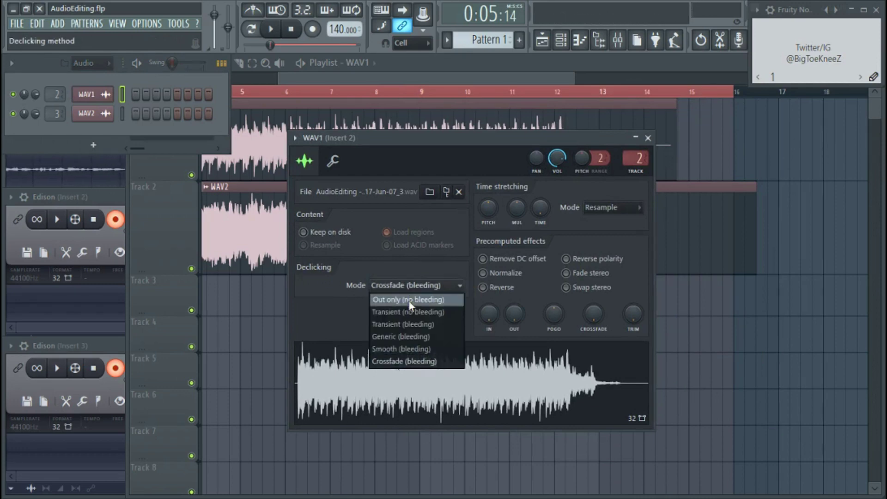
left_click(411, 301)
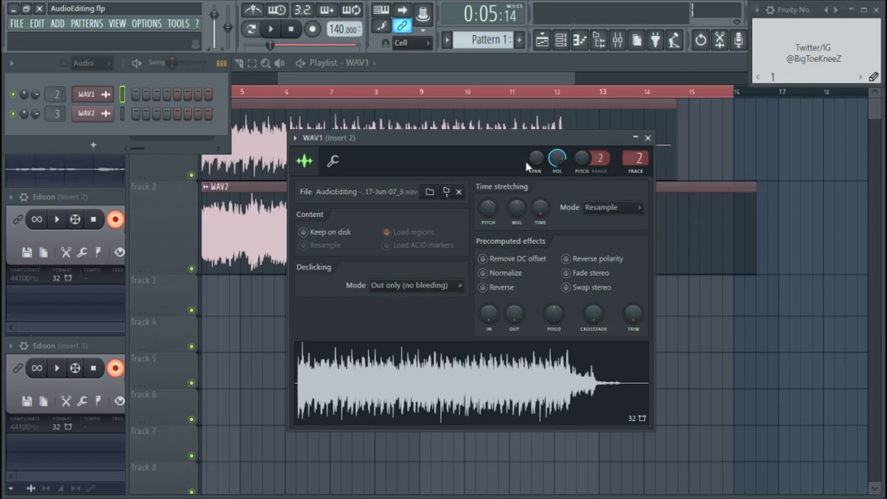
left_click(649, 137)
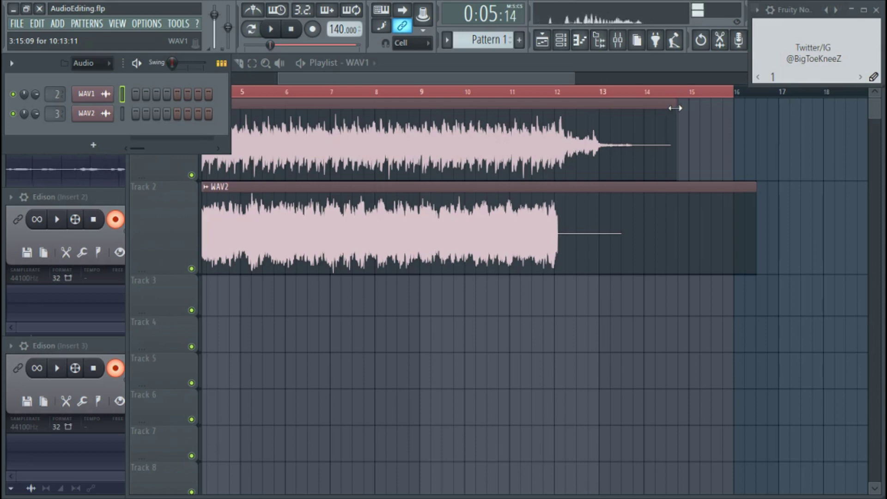
left_click_drag(673, 107, 403, 157)
left_click_drag(455, 196, 696, 202)
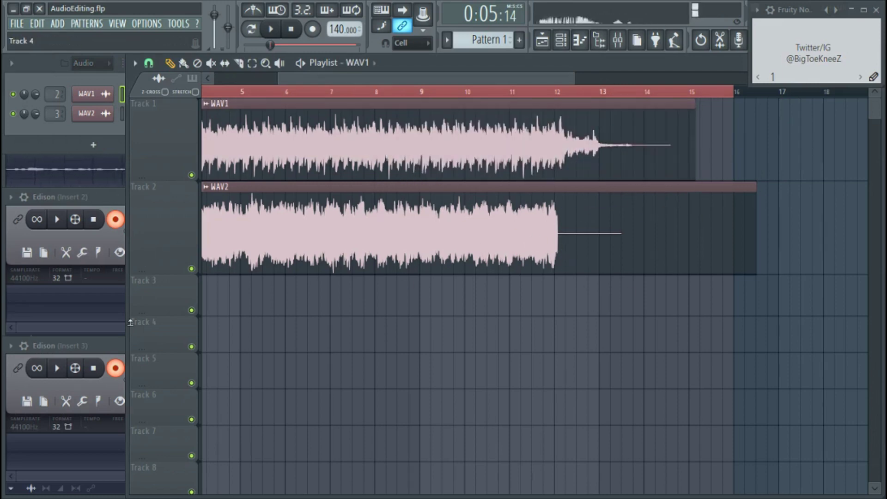
Set WAV1's declicking mode to Crossfade (bleeding) and close its channel settings
double_click(365, 111)
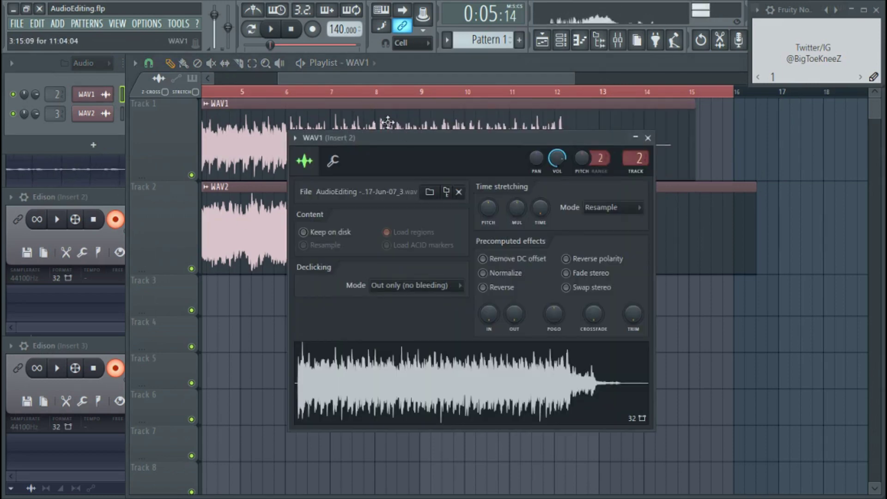
left_click(462, 286)
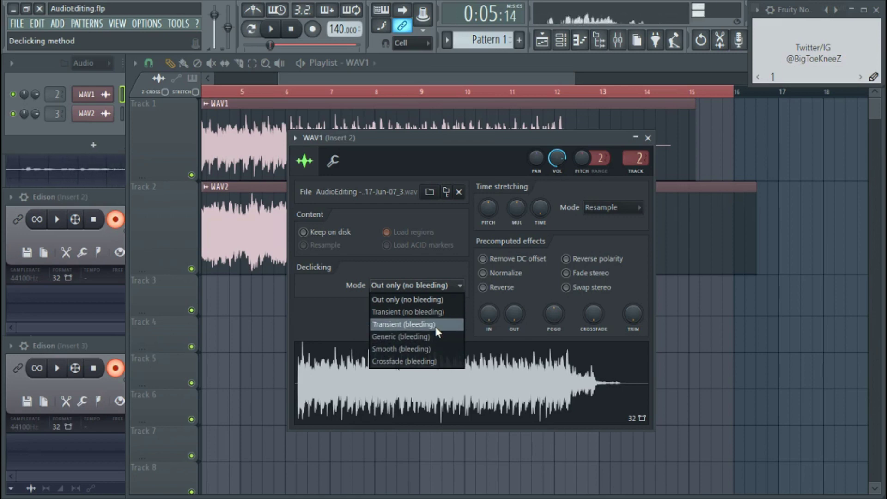
left_click(443, 363)
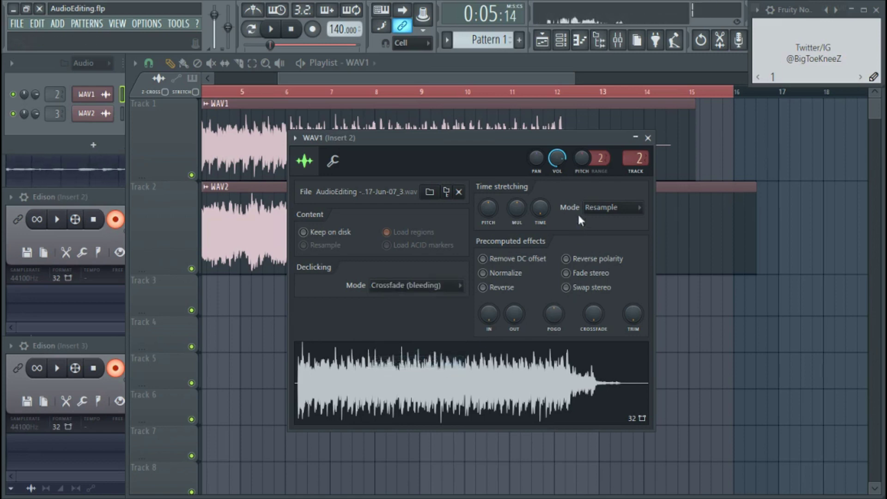
left_click(648, 137)
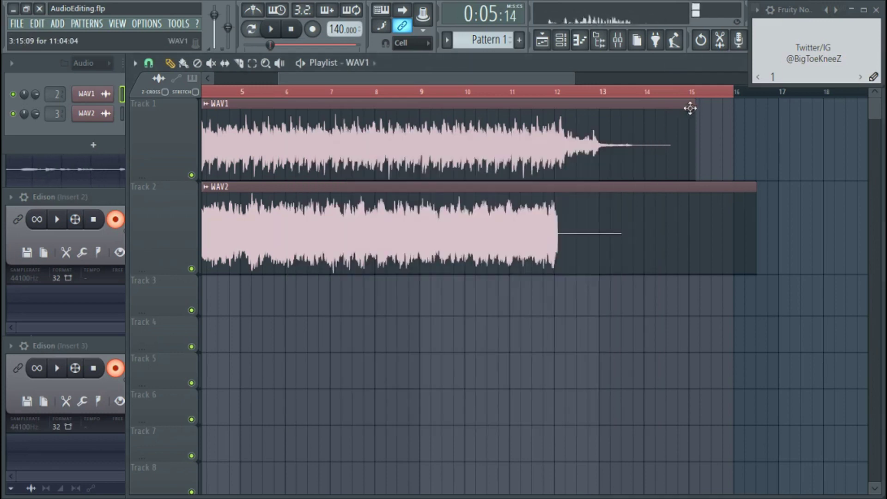
Trim the end of the WAV1 clip on Track 1 to line up exactly with bar 13
left_click_drag(695, 105, 642, 104)
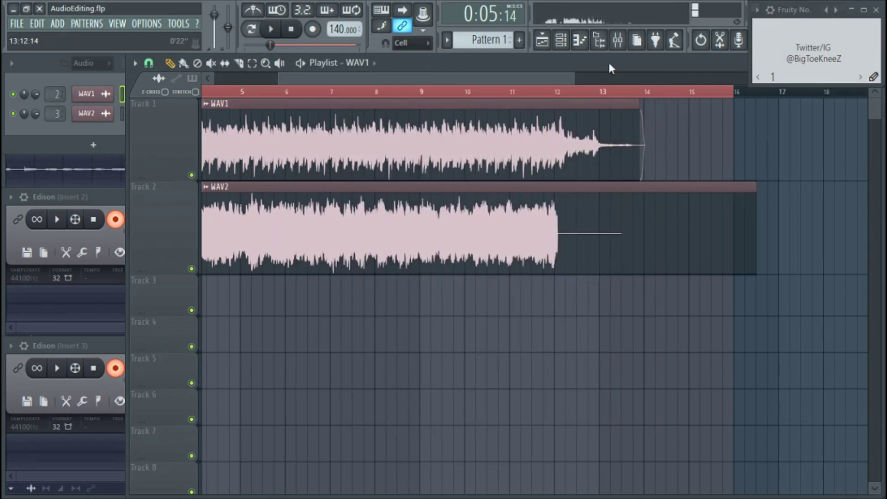
scroll(618, 109, "up", 8, "ctrl")
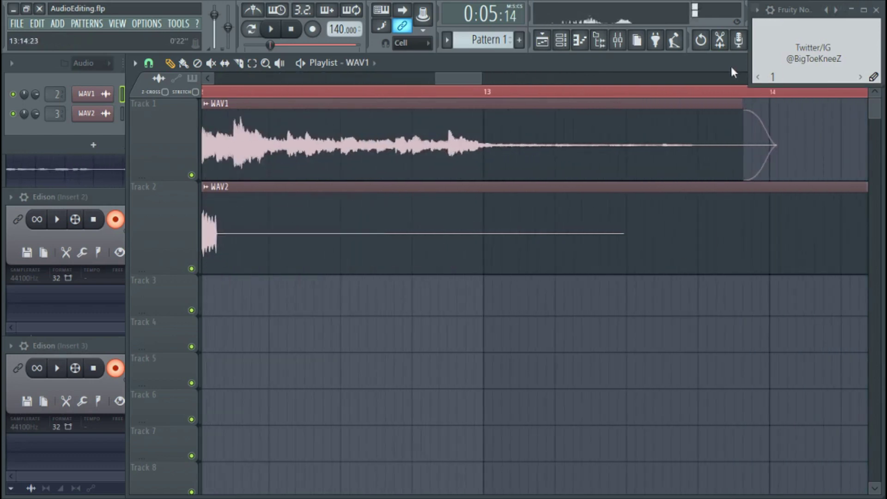
left_click_drag(743, 104, 345, 126)
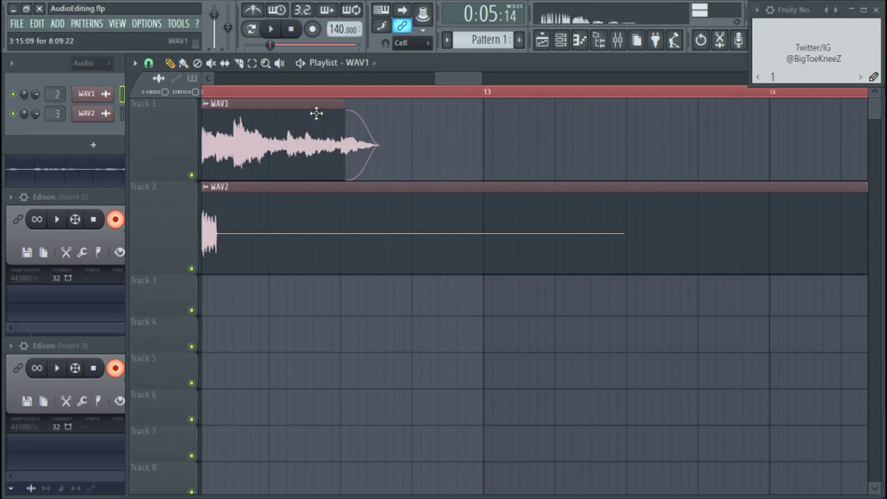
left_click(354, 113)
right_click(421, 121)
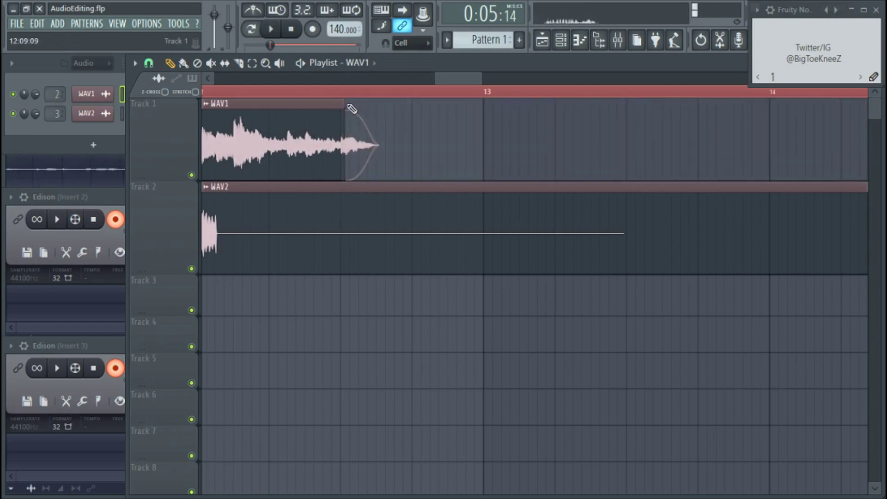
left_click_drag(342, 103, 483, 118)
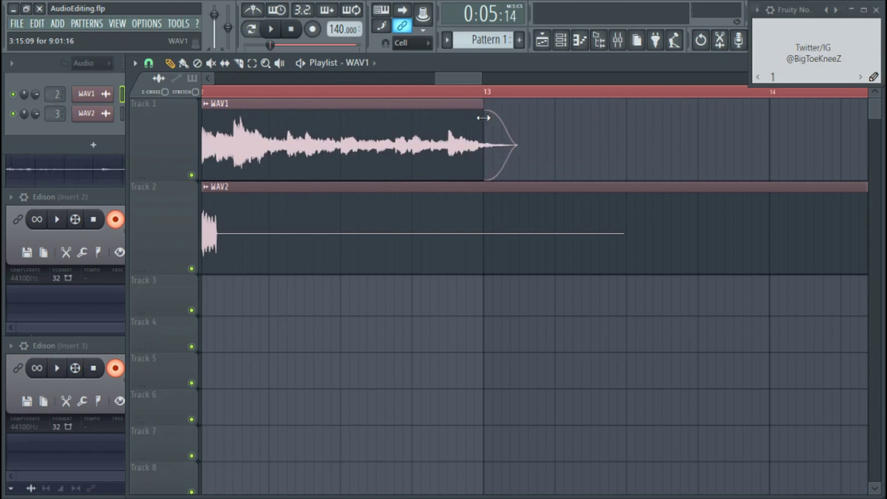
scroll(478, 134, "up", 6)
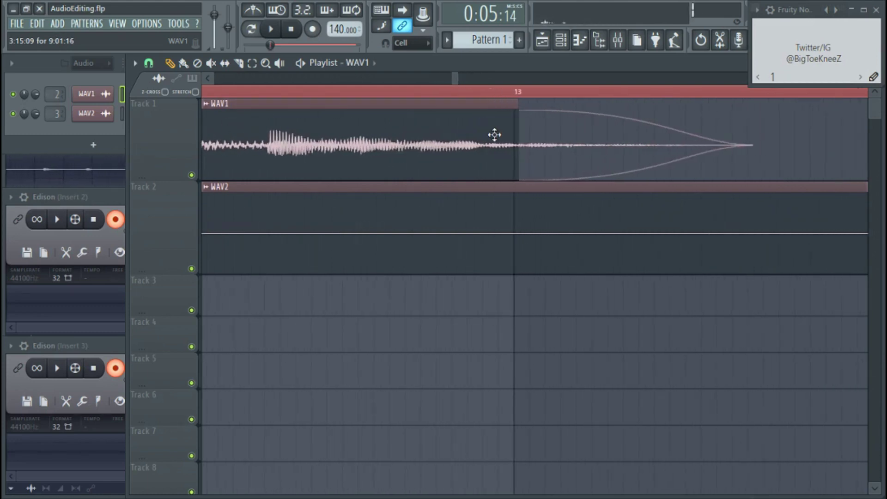
left_click_drag(520, 106, 515, 105)
Trim the end of the WAV2 clip on Track 2 to bar 13, matching the end of WAV1
scroll(552, 184, "down", 1)
scroll(551, 184, "down", 5)
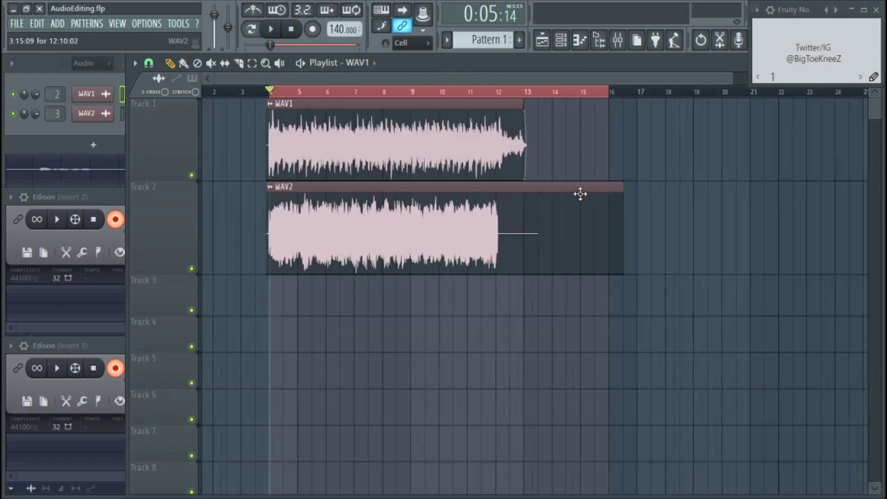
left_click_drag(601, 183, 513, 179)
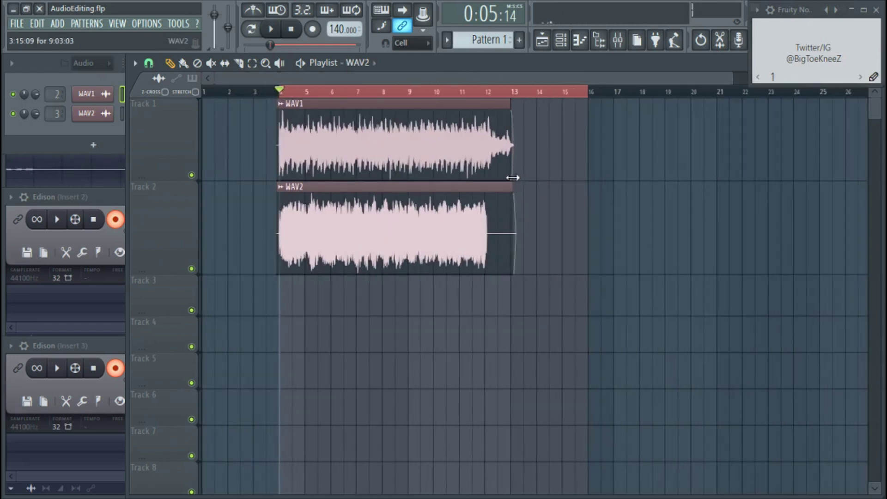
scroll(536, 204, "up", 3)
scroll(529, 206, "up", 8)
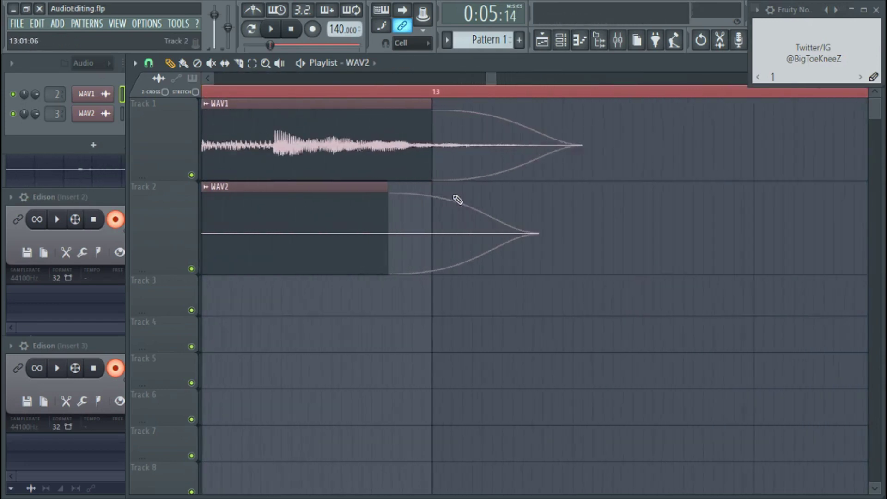
left_click_drag(378, 183, 428, 191)
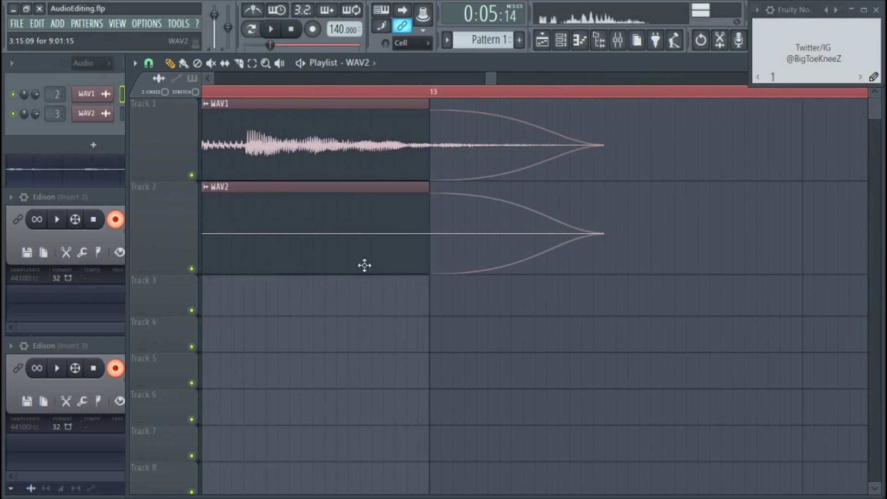
Set WAV2's declicking mode to Smooth (bleeding) and close its channel settings
double_click(319, 186)
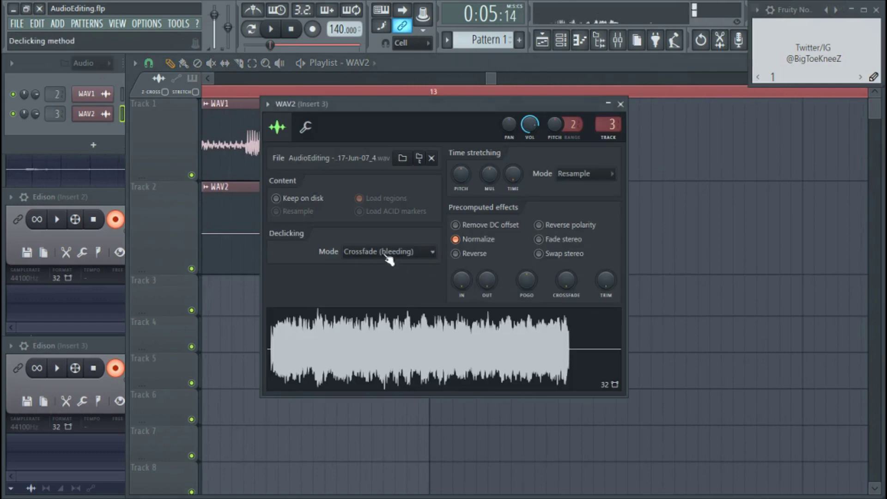
left_click(393, 253)
left_click(402, 314)
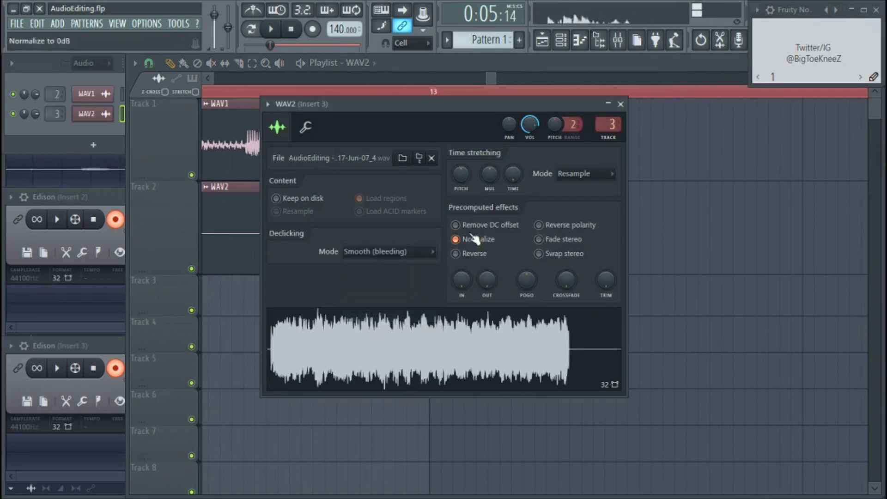
left_click(621, 104)
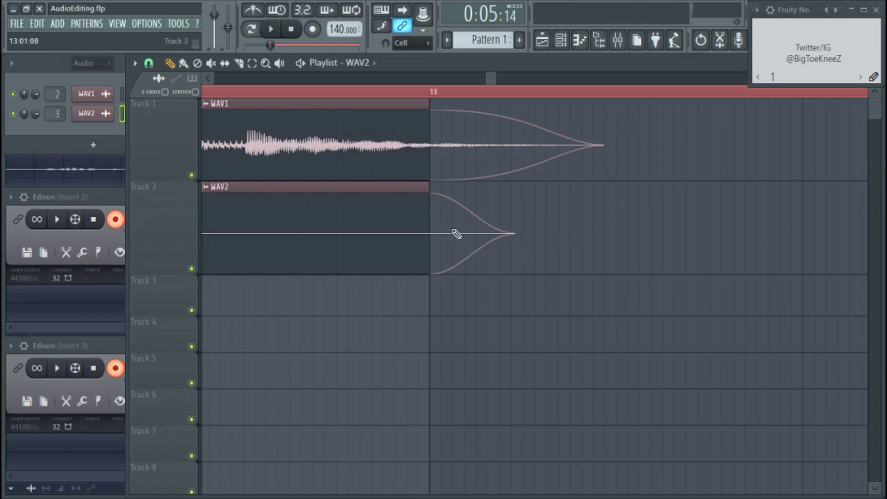
Reopen WAV2's channel settings, set declicking to Generic (bleeding), and move the window clear of the clip ends
double_click(360, 191)
left_click(420, 253)
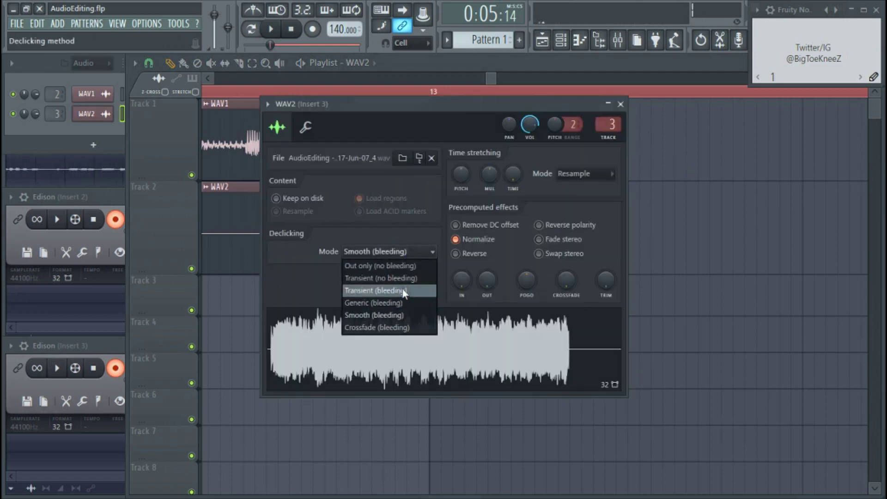
left_click(403, 303)
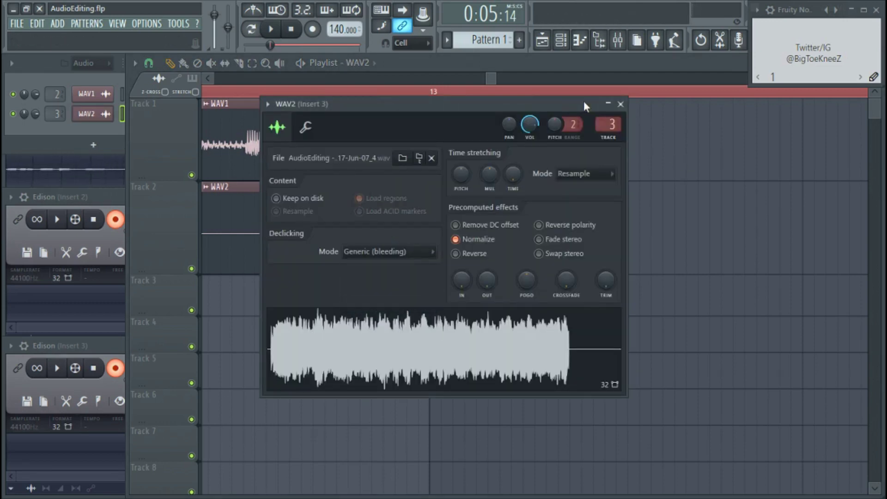
left_click_drag(584, 100, 832, 163)
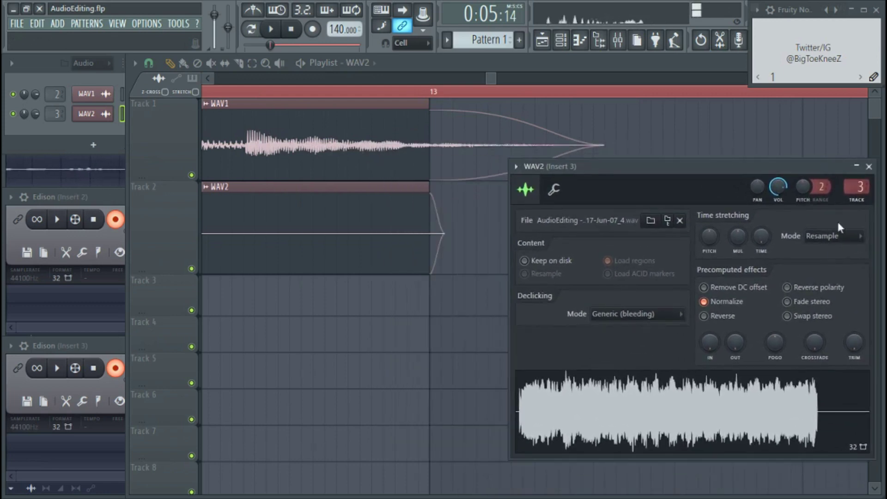
Set WAV2's declicking mode to Transient (bleeding) and inspect the fade at the clip's end up close
left_click(637, 314)
left_click(639, 353)
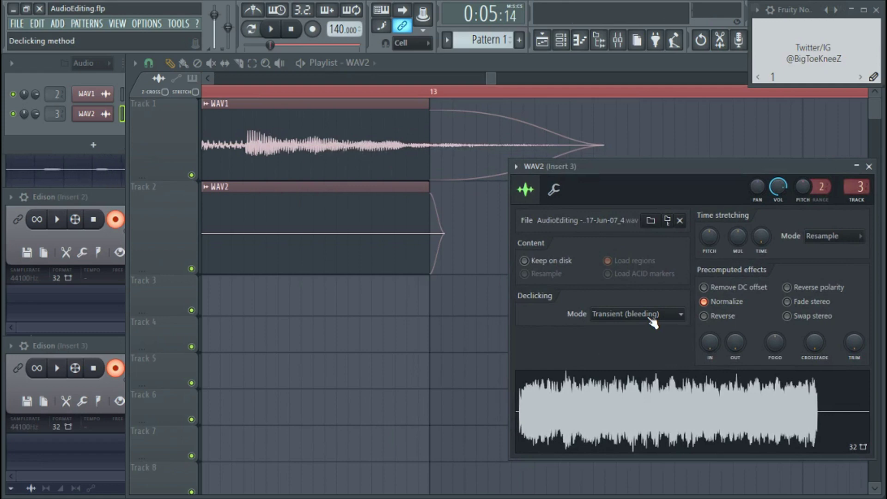
scroll(418, 248, "up", 2)
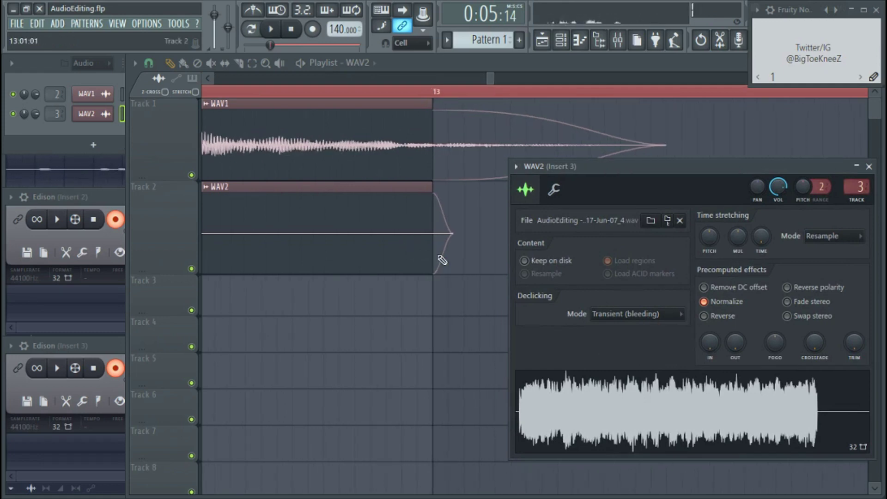
Try Generic (bleeding) once more as WAV2's declicking mode and settle on Transient (no bleeding)
left_click(623, 313)
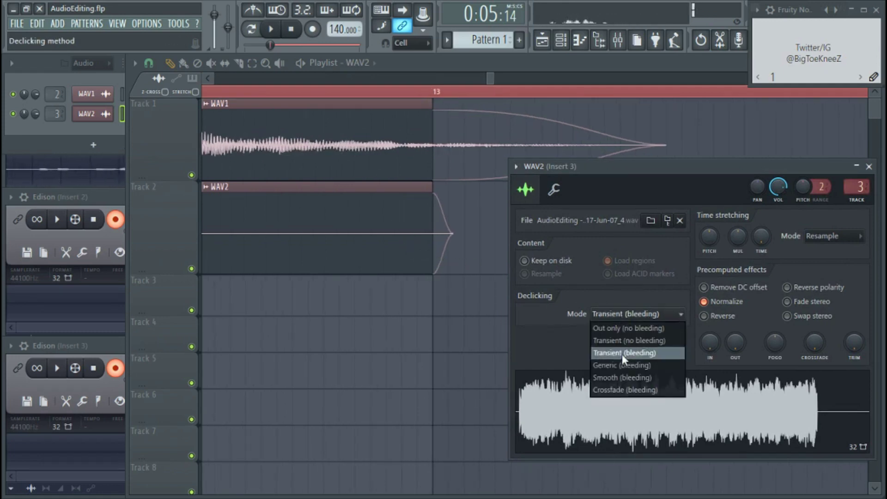
left_click(623, 365)
left_click(625, 314)
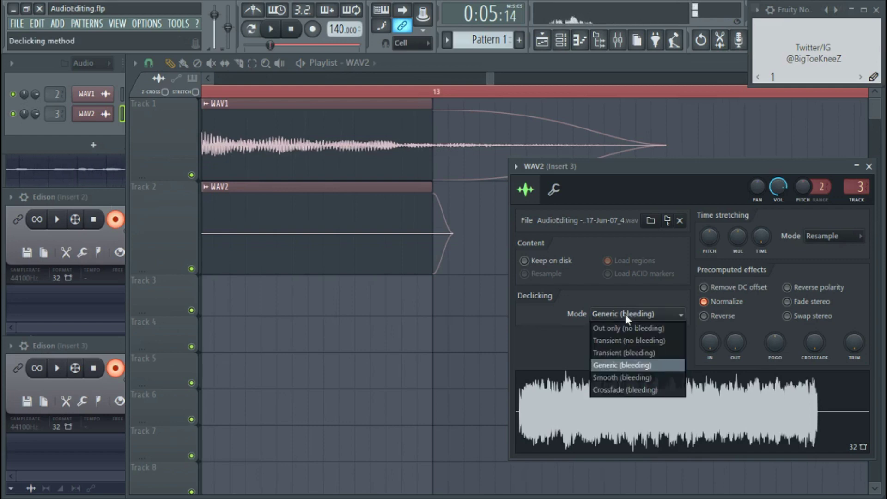
left_click(622, 340)
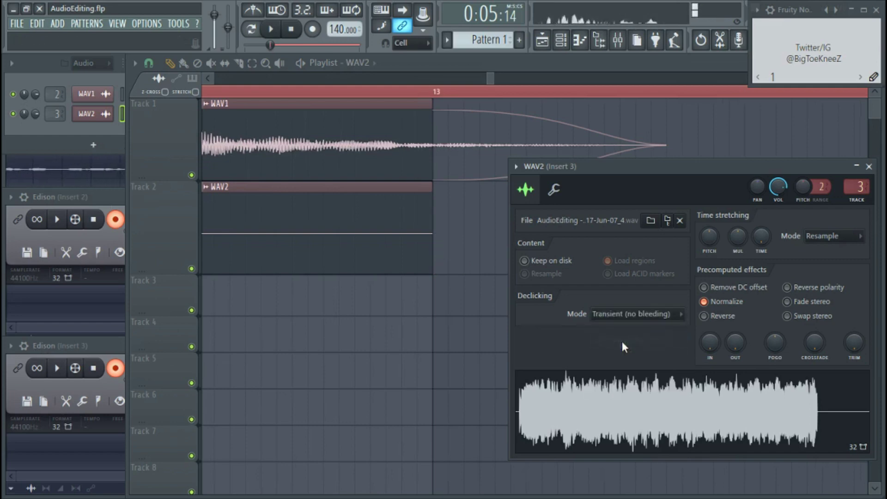
Try Out only (no bleeding) as WAV2's declicking mode, switch it to Crossfade (bleeding), and close its channel settings
left_click(633, 315)
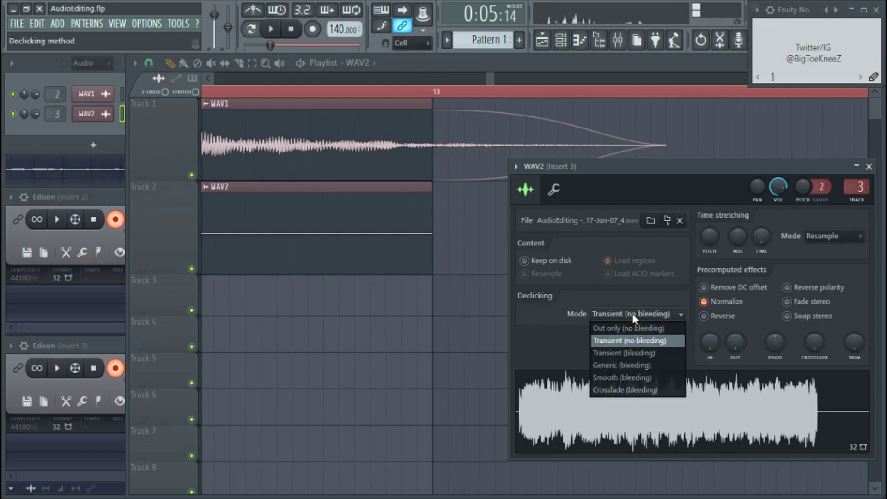
left_click(636, 330)
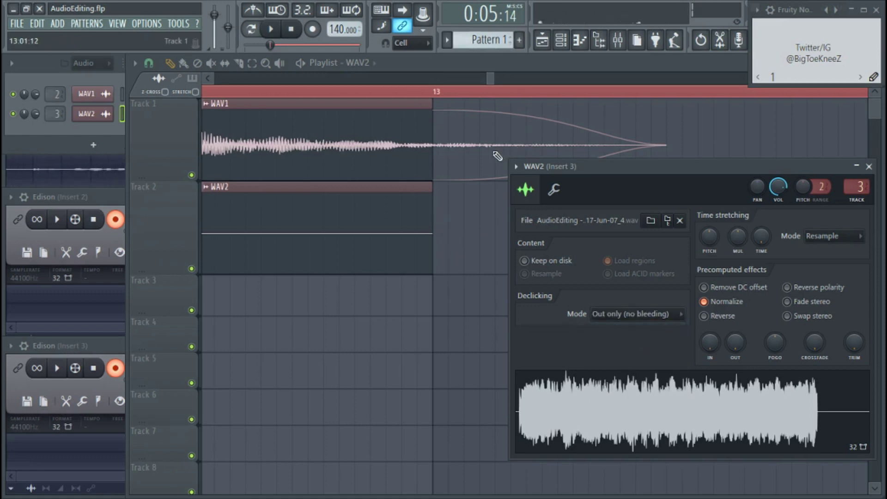
left_click(653, 314)
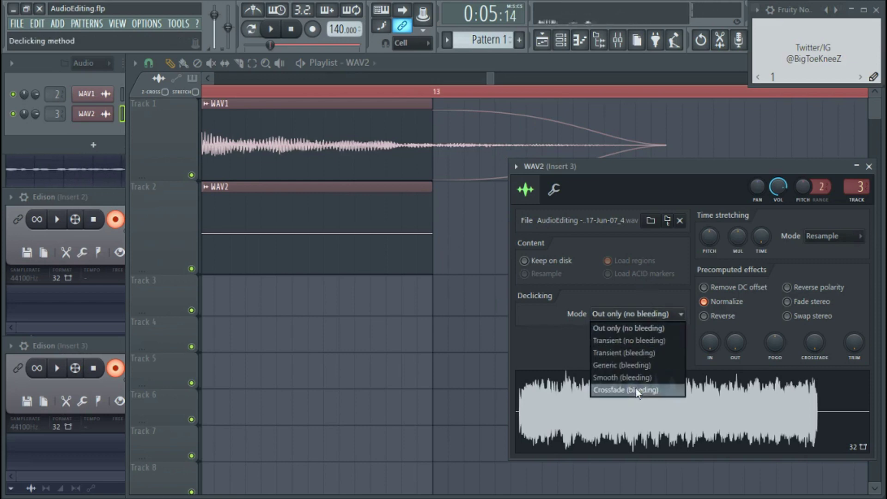
left_click(636, 390)
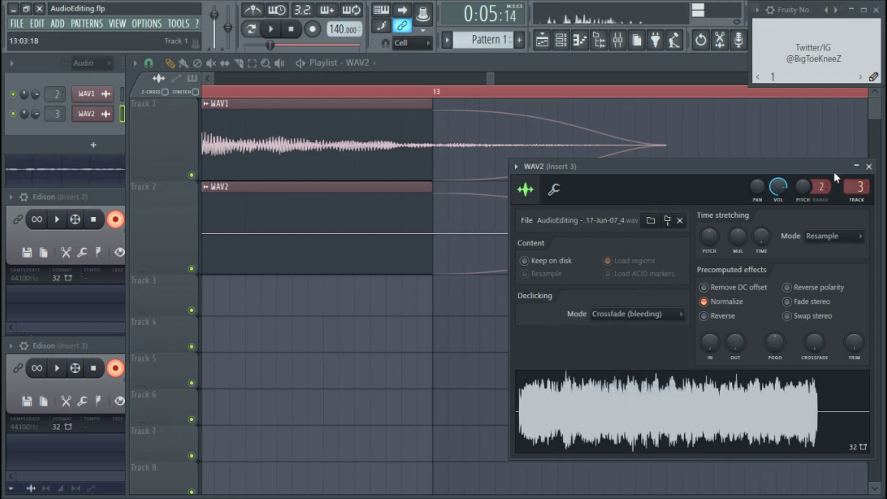
left_click(868, 166)
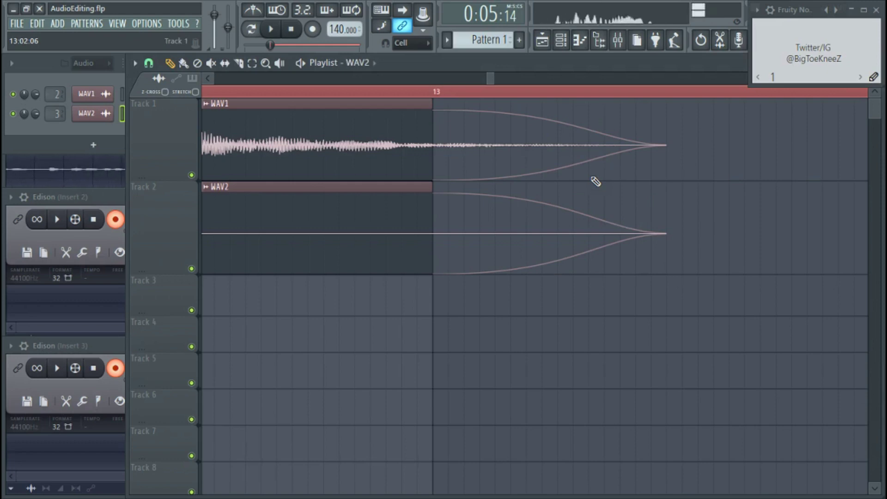
Slice both WAV1 and WAV2 vertically just after bar 7 and again near bar 8
scroll(595, 182, "down", 5)
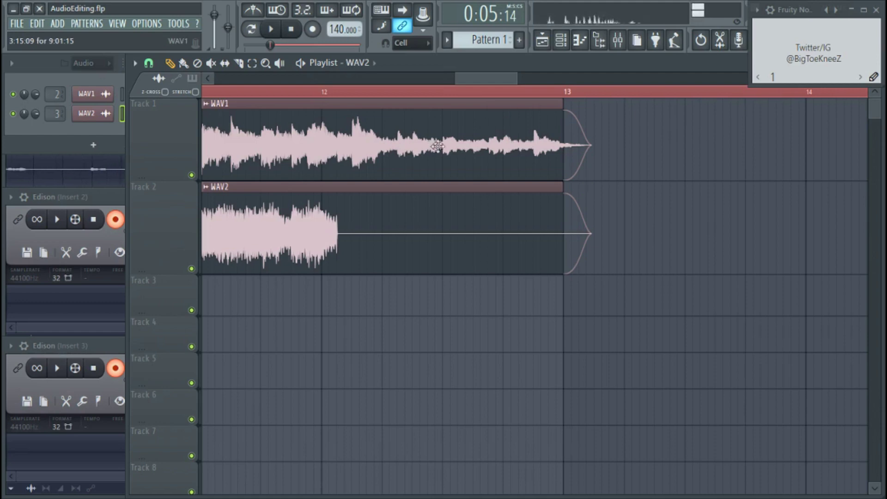
scroll(412, 215, "down", 8)
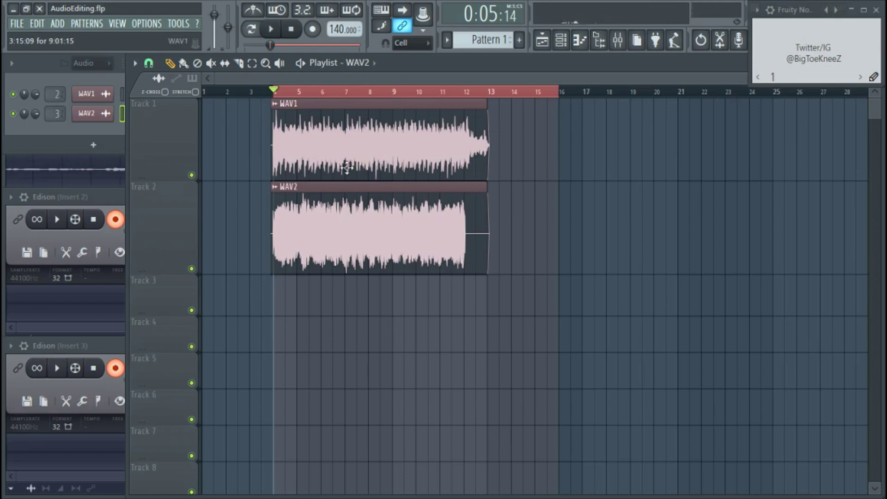
key("c")
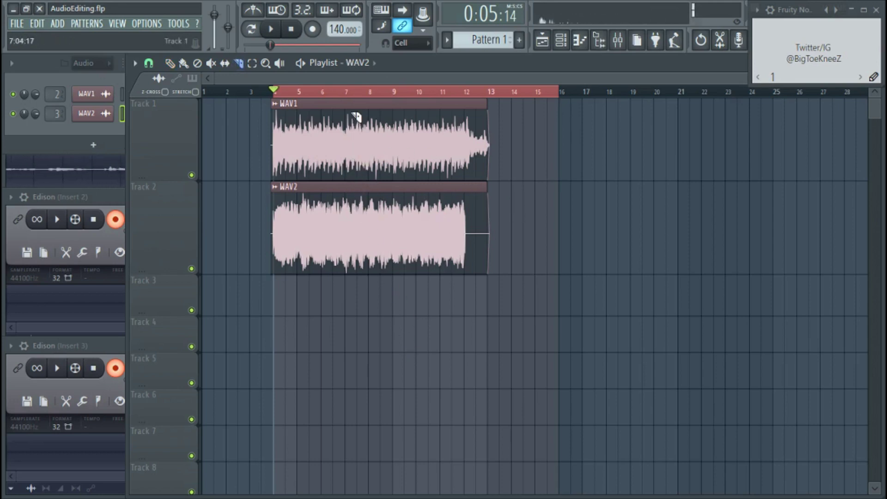
left_click_drag(353, 113, 358, 236)
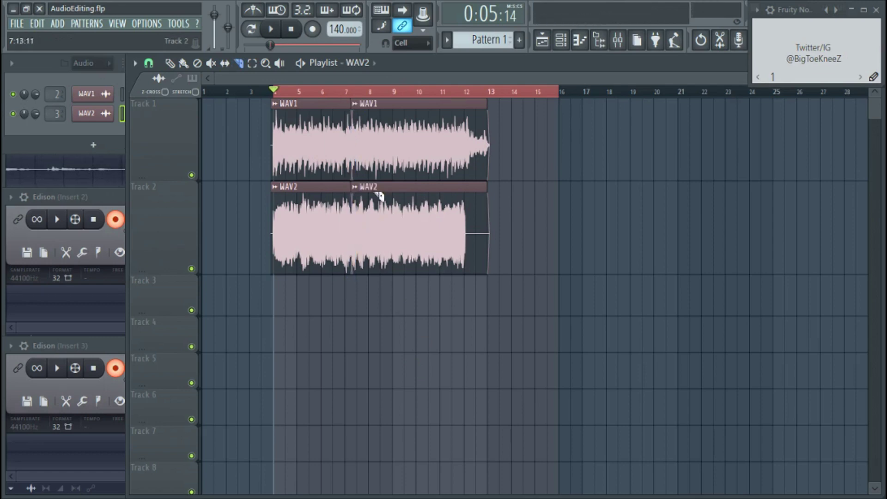
left_click_drag(397, 125, 377, 259)
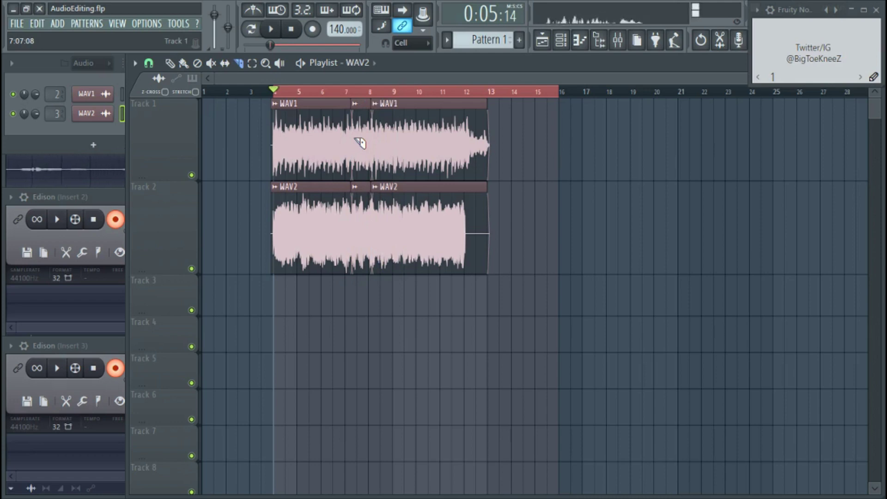
Delete the first and last WAV2 pieces and the short middle WAV1 piece so the clips alternate between tracks
key("p")
right_click(307, 211)
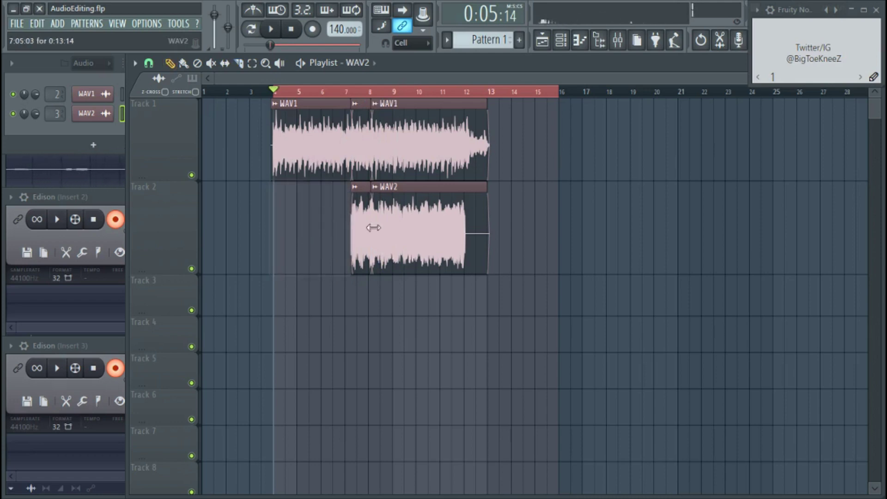
right_click(428, 220)
right_click(368, 139)
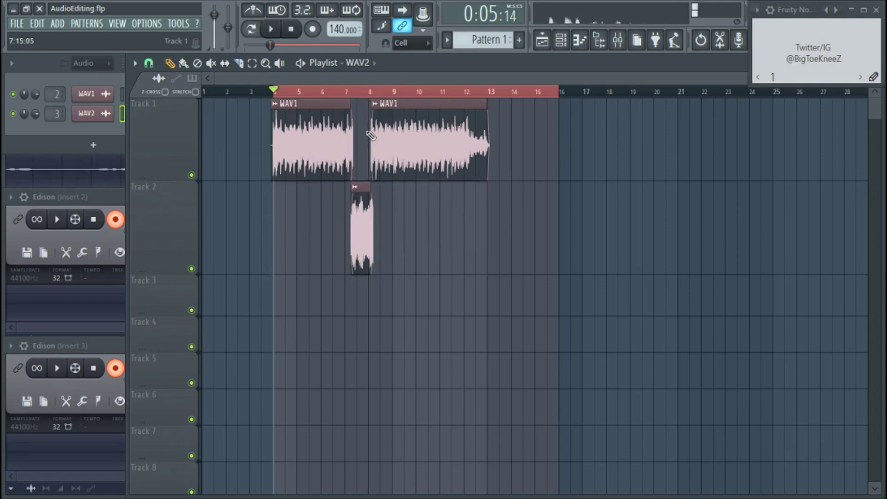
Inspect the crossfade where WAV1 hands over to WAV2 up close, and play the arrangement through the transitions
scroll(371, 136, "up", 3)
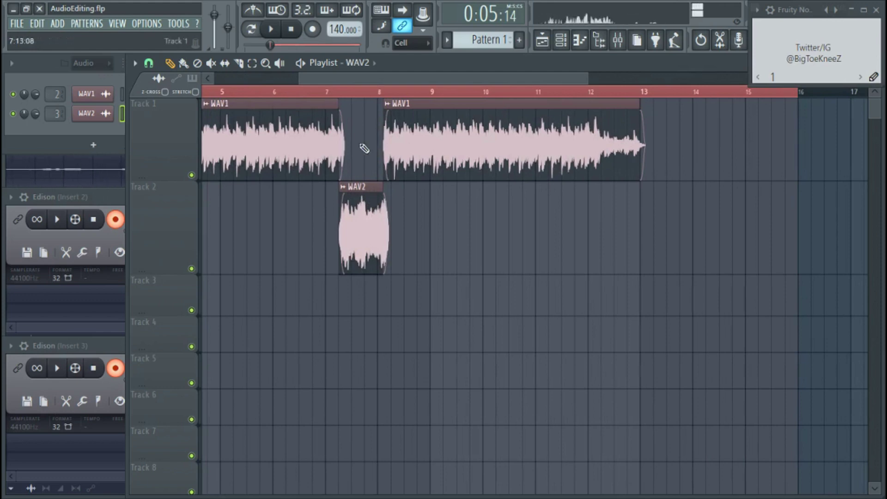
scroll(364, 148, "up", 6)
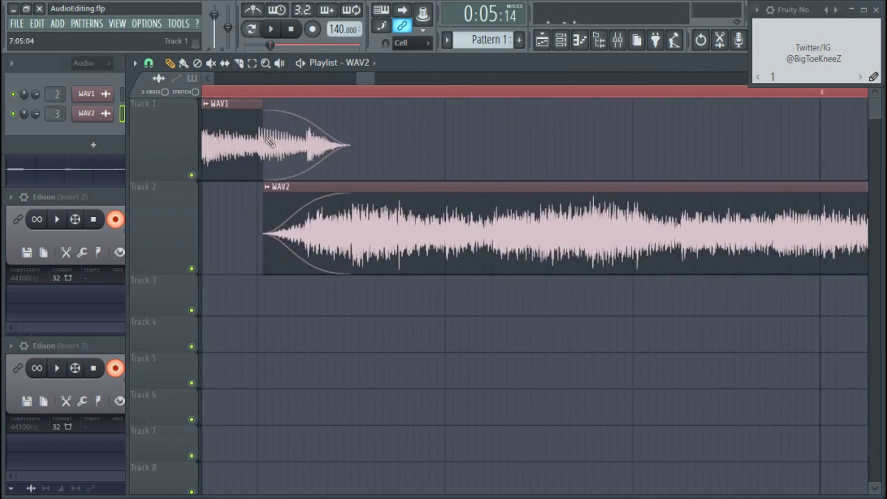
scroll(270, 142, "up", 5)
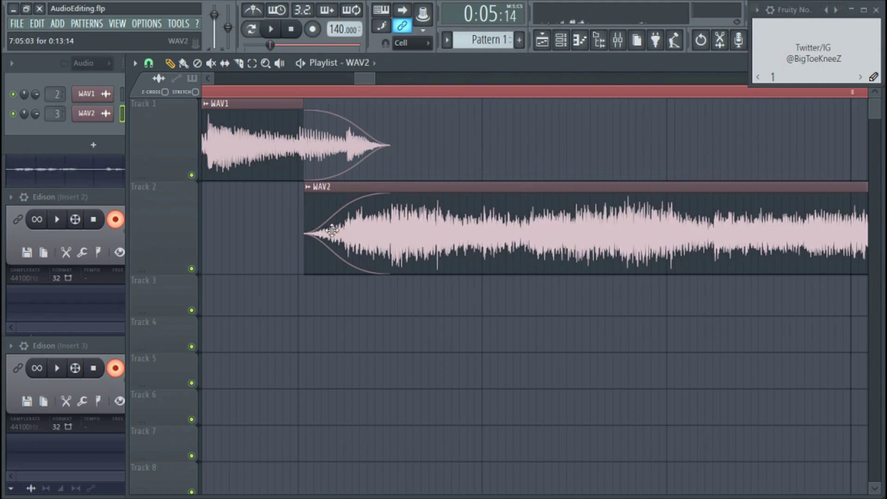
scroll(351, 205, "down", 10)
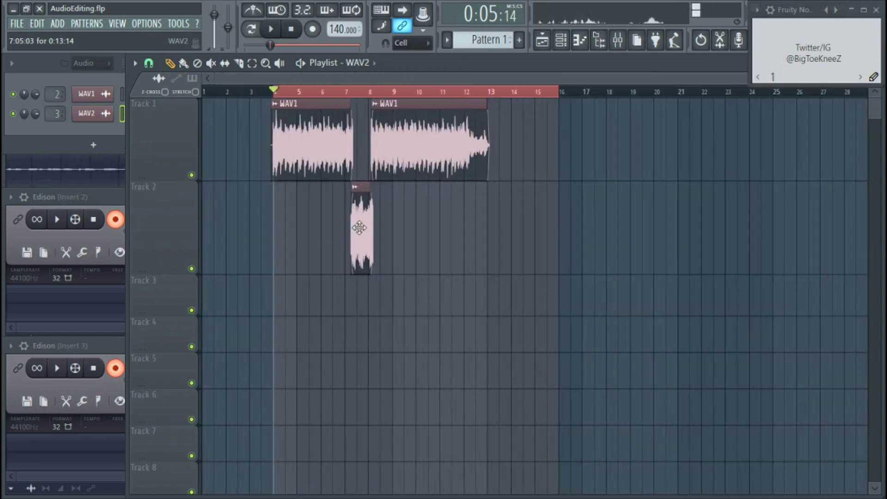
key("space")
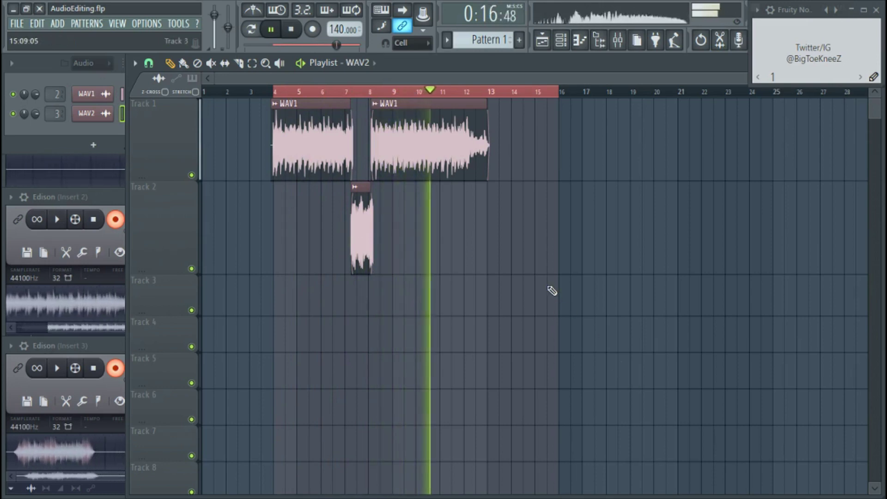
key("space")
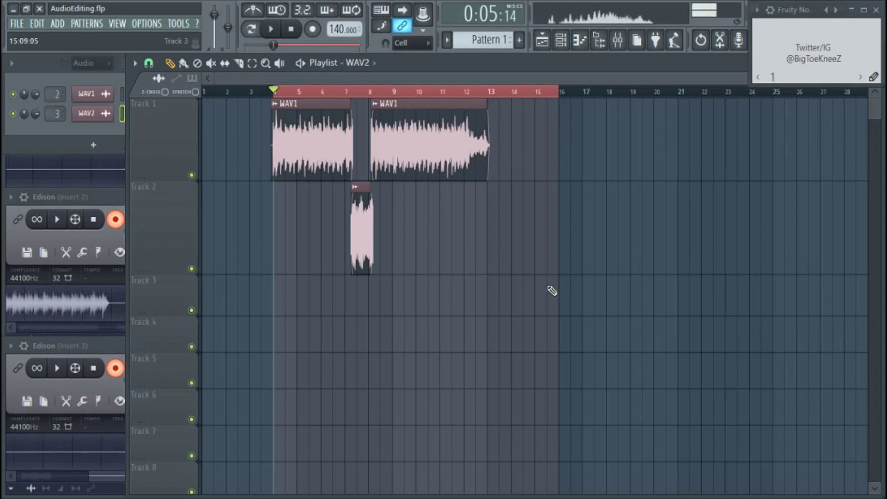
Set WAV1's declicking mode to Out only (no bleeding) and close its channel settings
double_click(335, 144)
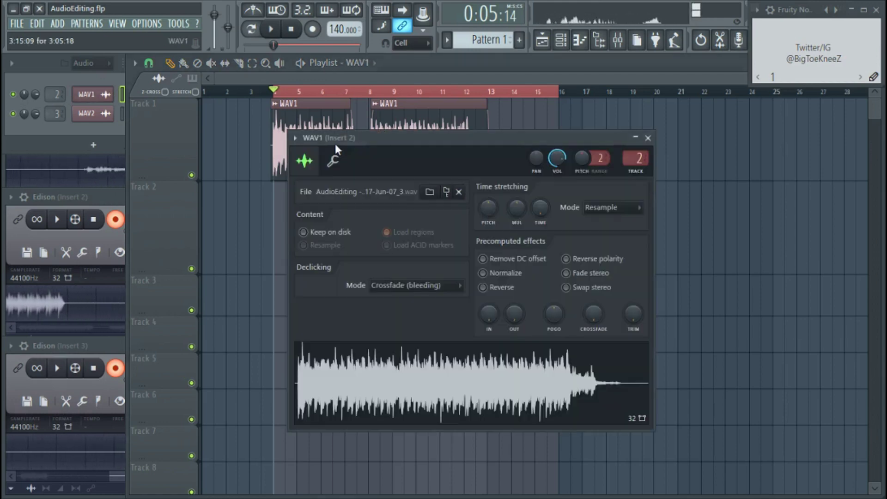
left_click(446, 292)
left_click(448, 303)
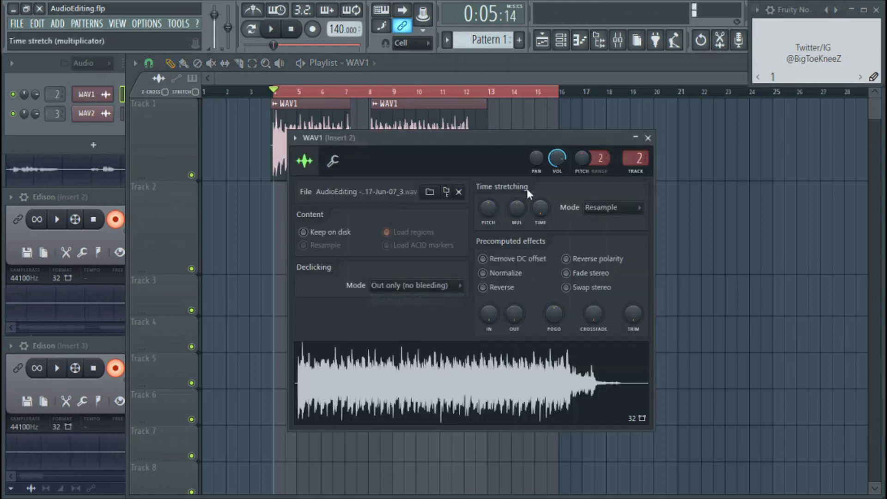
left_click(648, 138)
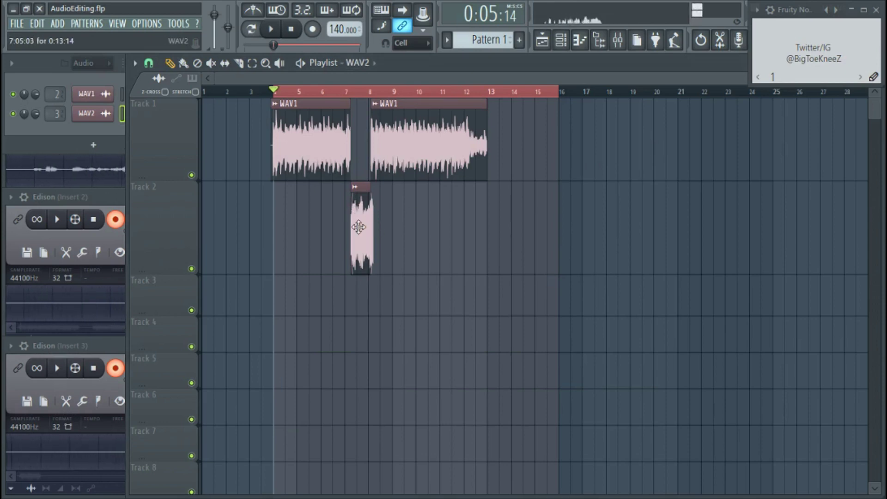
Set WAV2's declicking mode to Out only (no bleeding), close its channel settings, and play the arrangement to hear the cuts
double_click(358, 227)
left_click(662, 325)
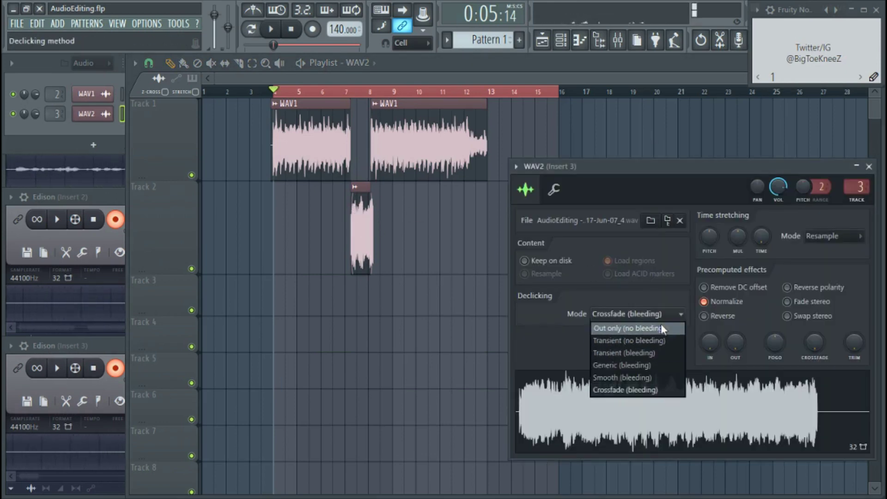
left_click(661, 319)
left_click(869, 164)
key("space")
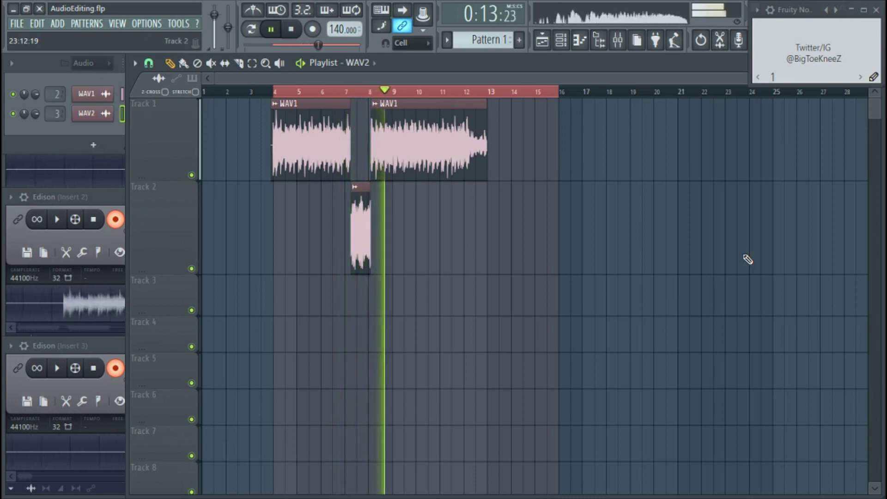
key("space")
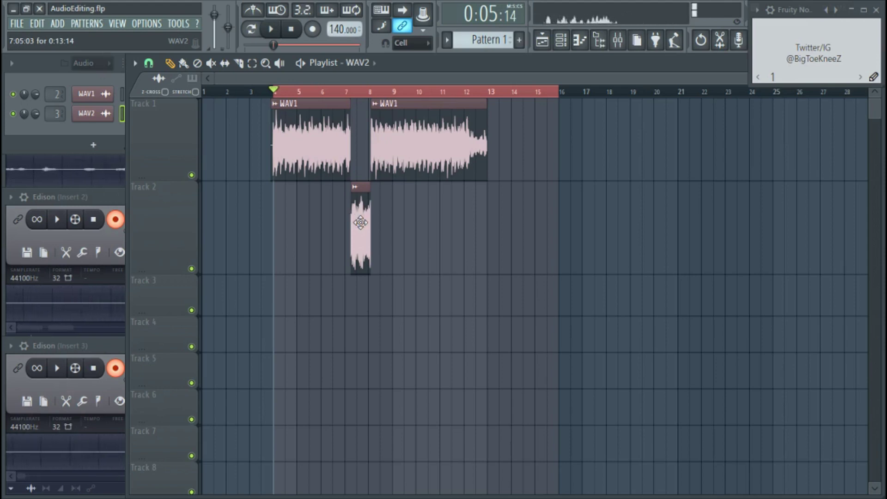
Set WAV1's declicking mode back to Crossfade (bleeding) and close its channel settings
double_click(318, 136)
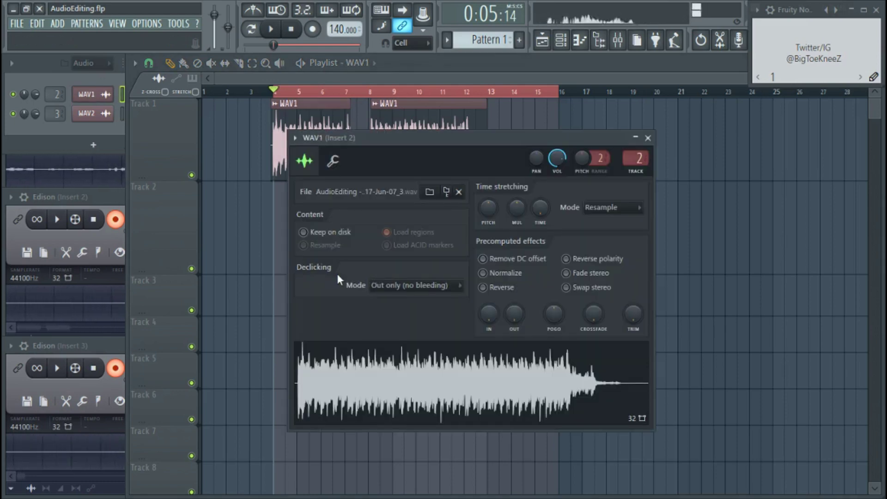
left_click(417, 288)
left_click(422, 292)
left_click(421, 286)
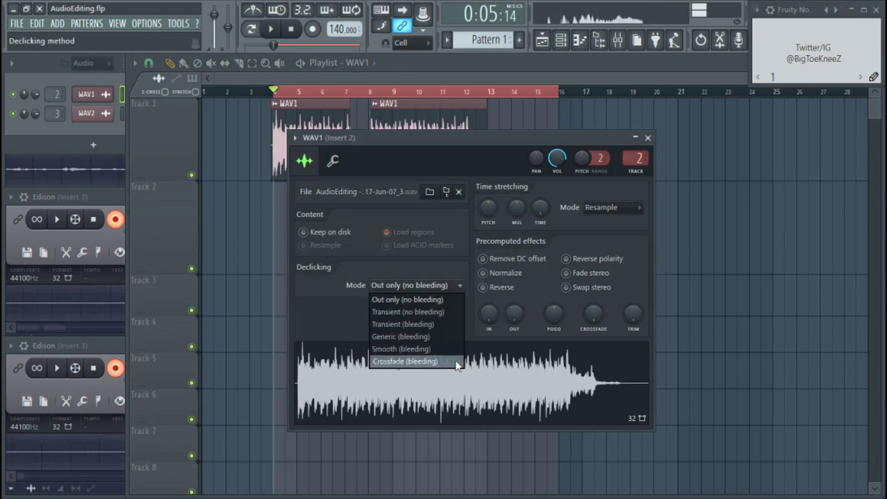
left_click(457, 365)
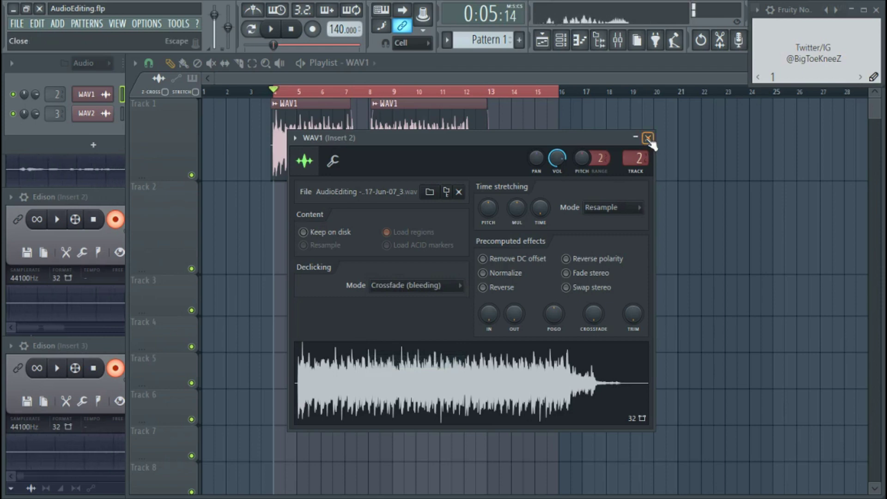
left_click(648, 138)
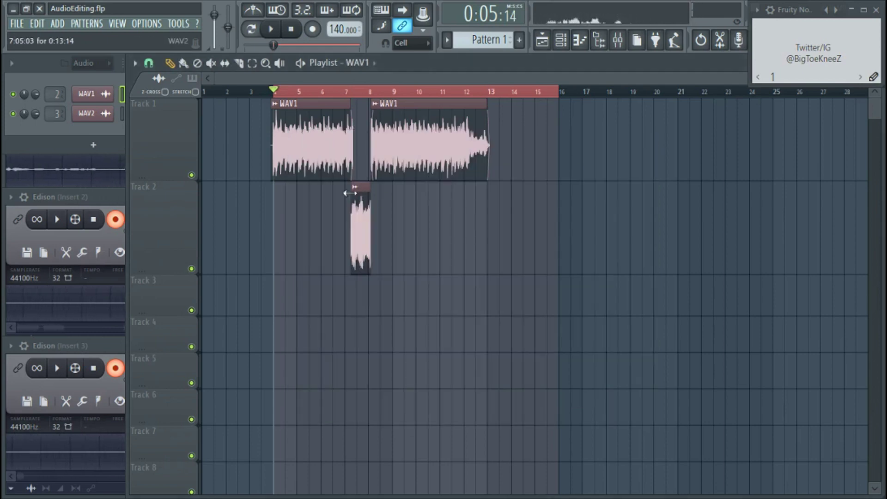
Set WAV2's declicking mode back to Crossfade (bleeding) and play the arrangement with its channel settings left open
double_click(366, 213)
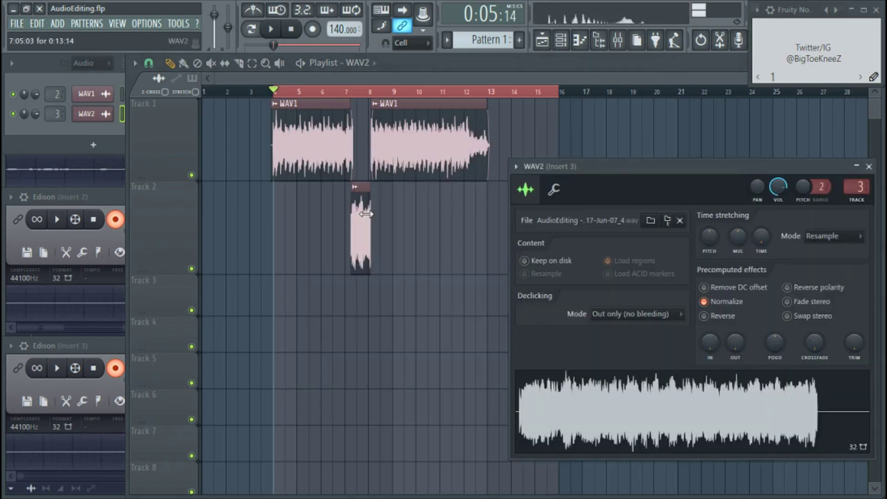
left_click(660, 318)
left_click(659, 391)
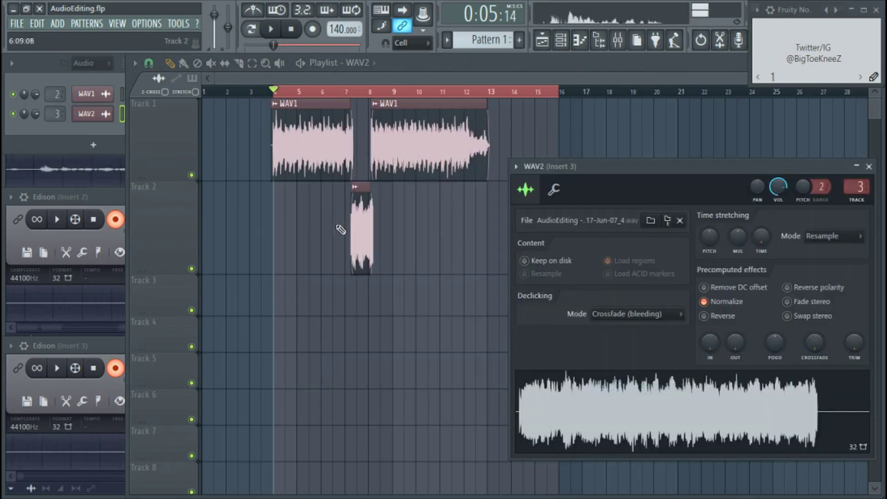
left_click_drag(828, 165, 736, 195)
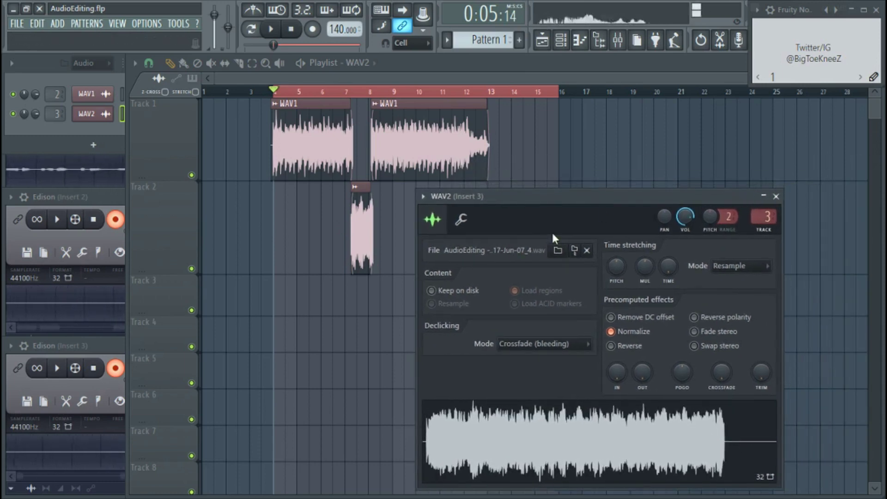
key("space")
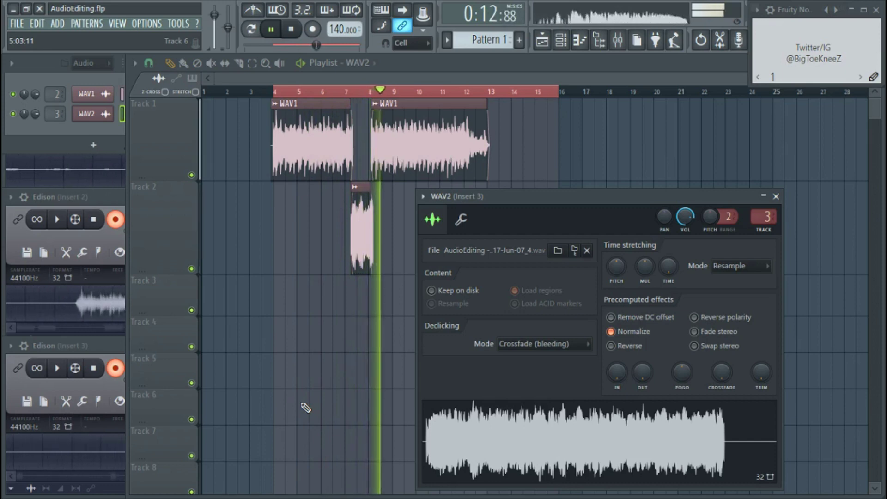
key("space")
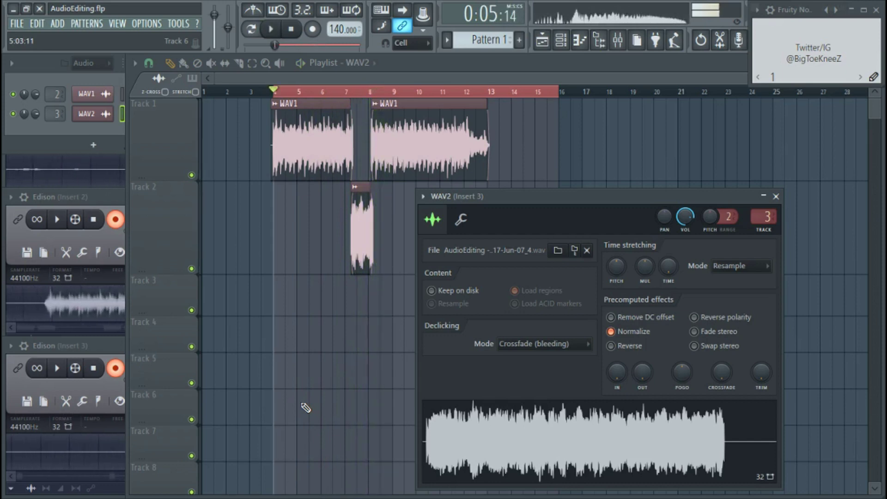
Change WAV2's declicking mode to Smooth (bleeding)
left_click(565, 346)
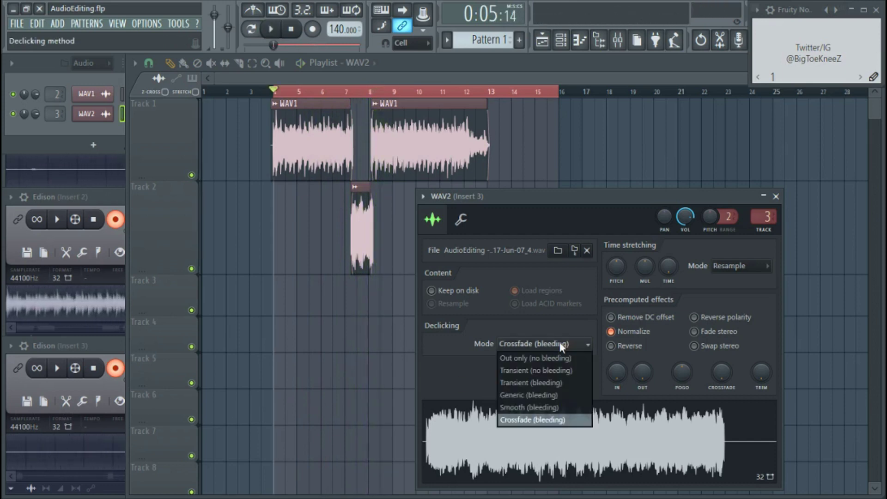
left_click(566, 406)
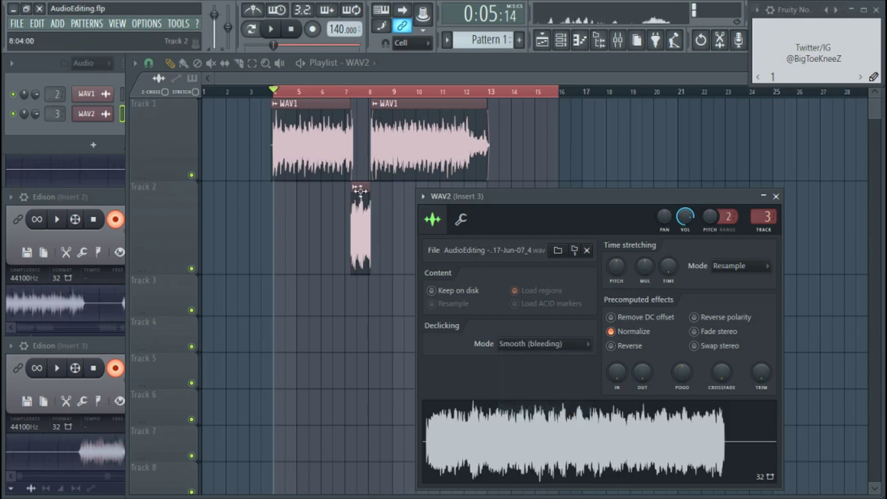
Set WAV1's declicking mode to Smooth (bleeding) and close its channel settings
double_click(323, 152)
left_click(439, 285)
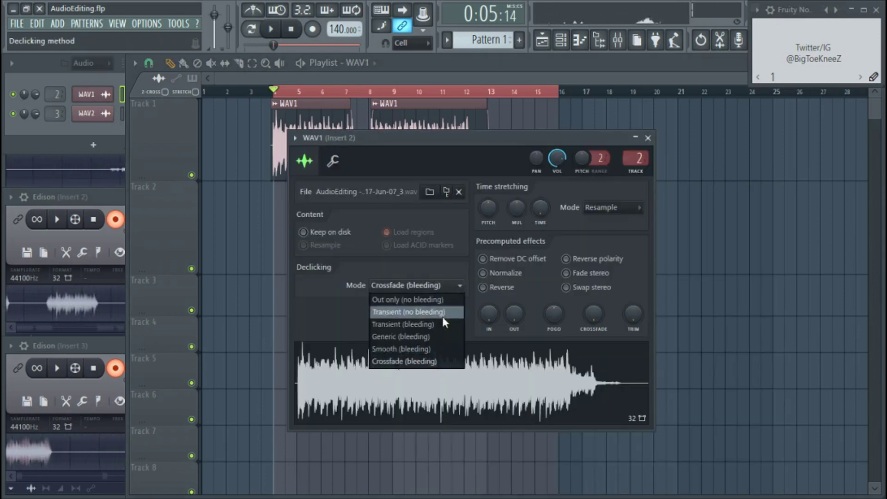
left_click(437, 347)
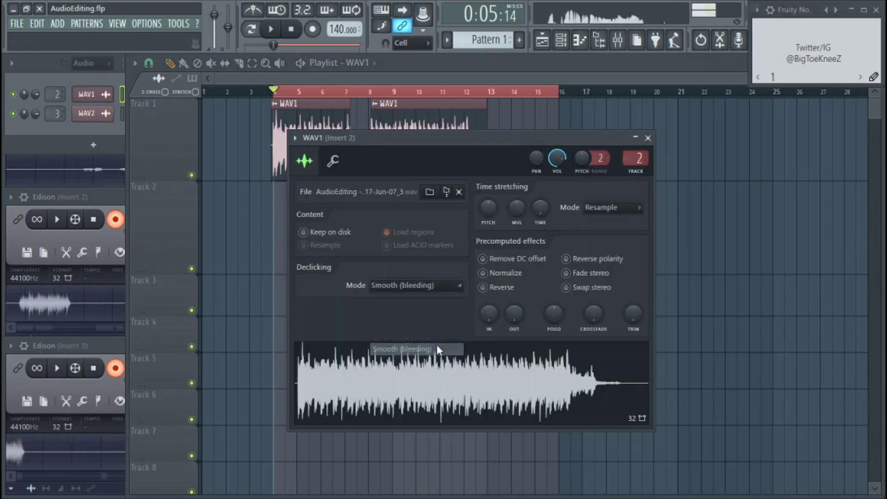
left_click(648, 138)
Try shifting the first WAV1 clip later so its end overlaps the start of WAV2, and undo the move
scroll(378, 166, "up", 5)
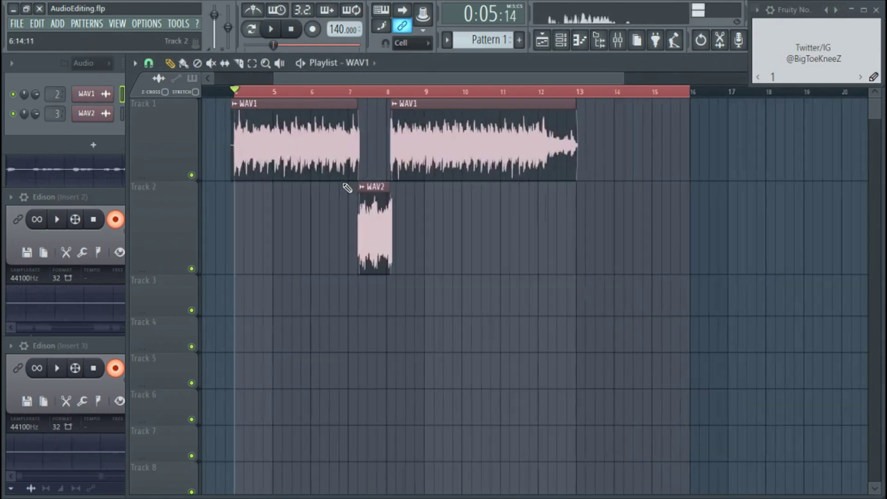
scroll(344, 171, "up", 2)
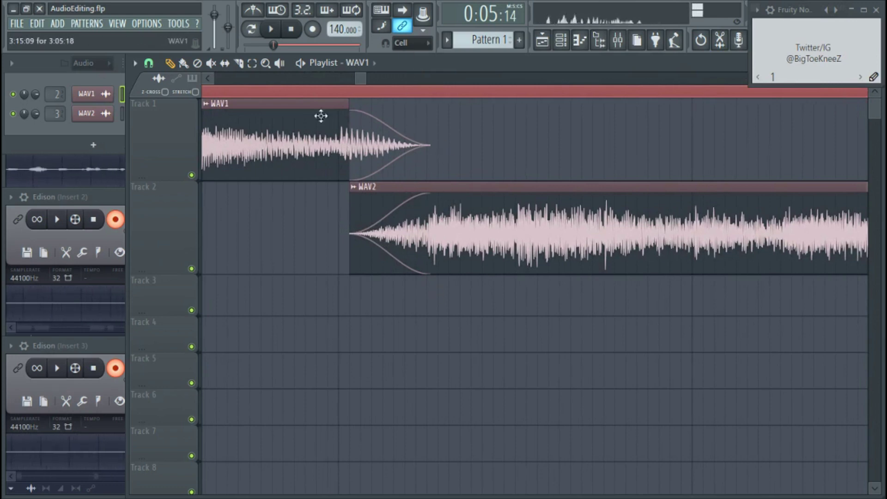
left_click_drag(294, 118, 377, 164)
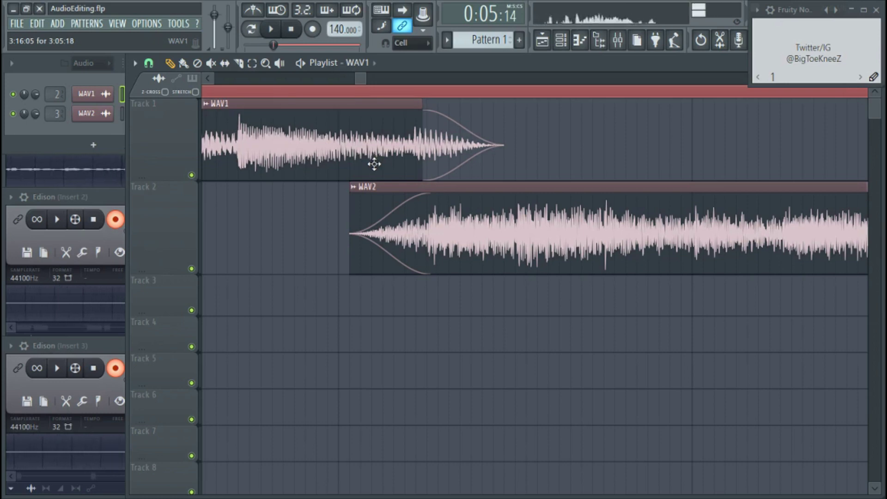
key("ctrl+z")
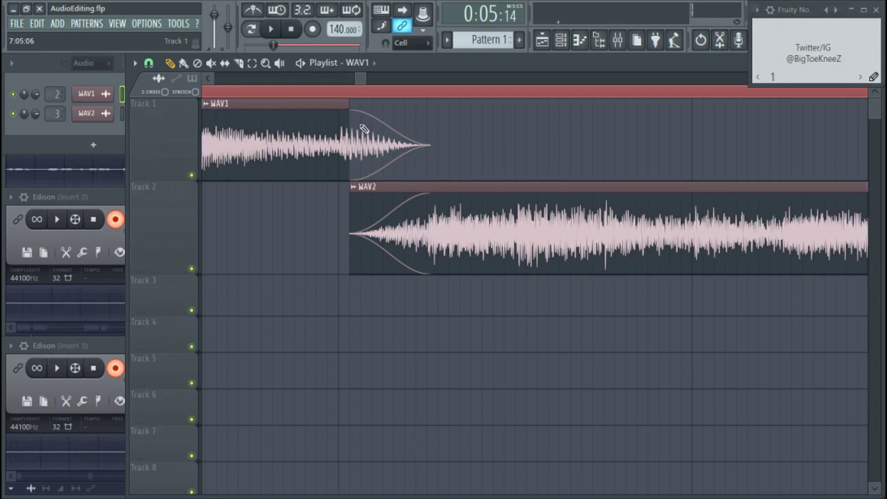
Check WAV1's channel settings, close them, and play the arrangement to hear the transitions around WAV2
double_click(301, 139)
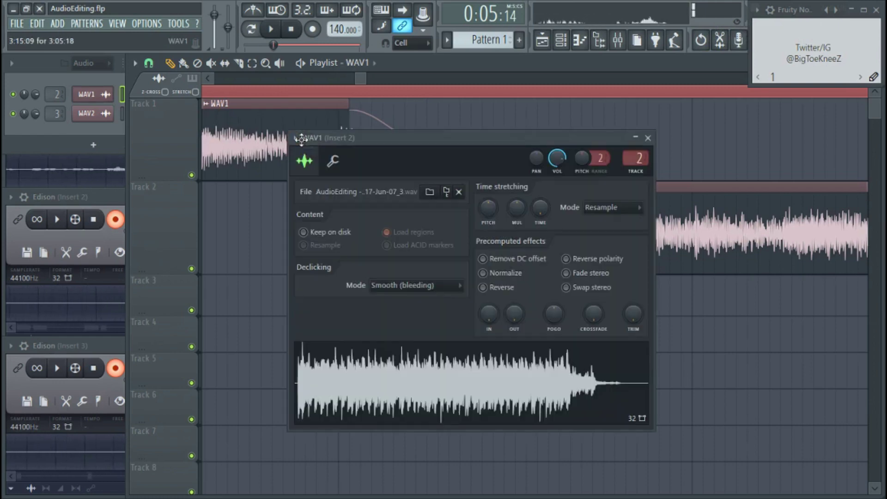
left_click(648, 139)
scroll(506, 149, "down", 5)
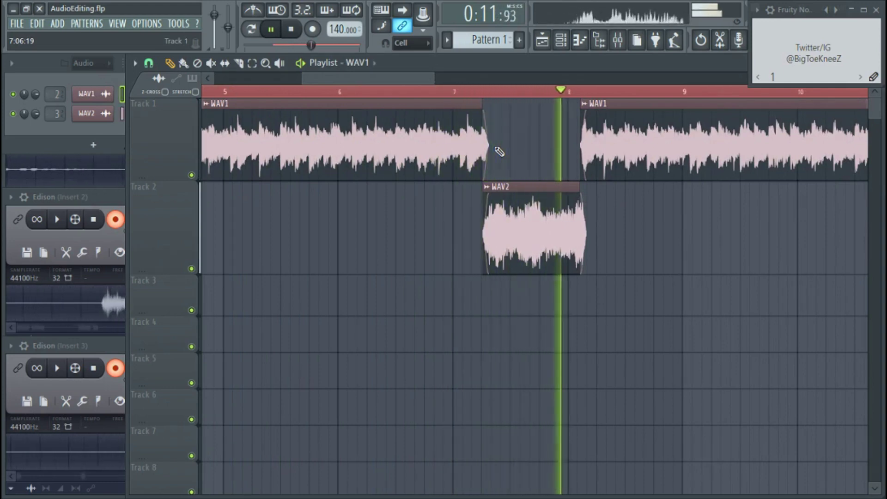
key("space")
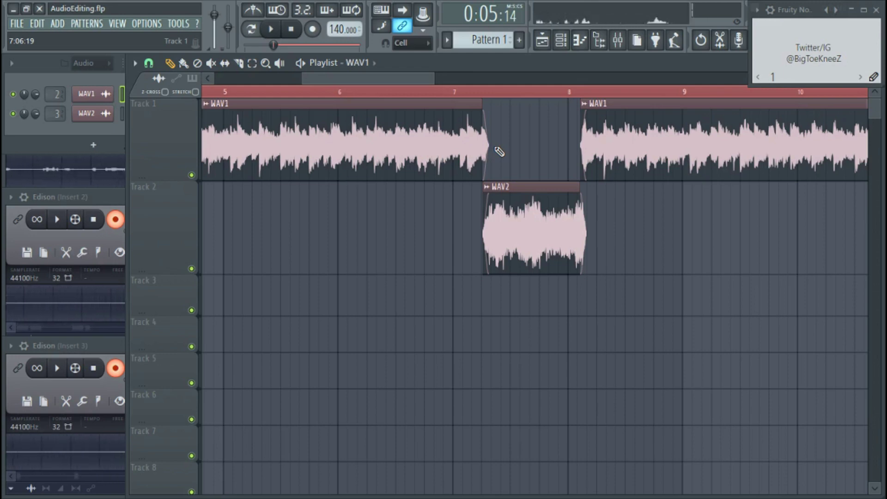
Change WAV1's declicking mode to Generic (bleeding) and close its channel settings
double_click(422, 143)
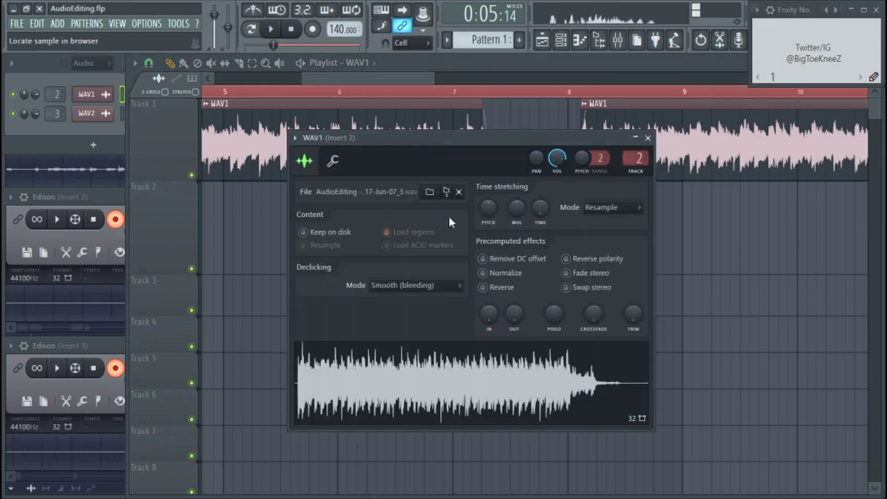
left_click(457, 290)
left_click(442, 334)
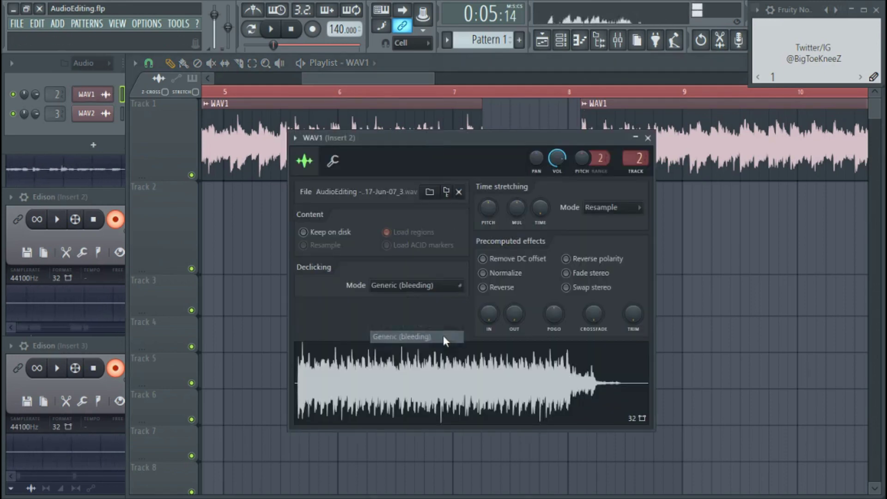
left_click(648, 137)
Change WAV2's declicking mode to Generic (bleeding) and close its channel settings
left_click(545, 219)
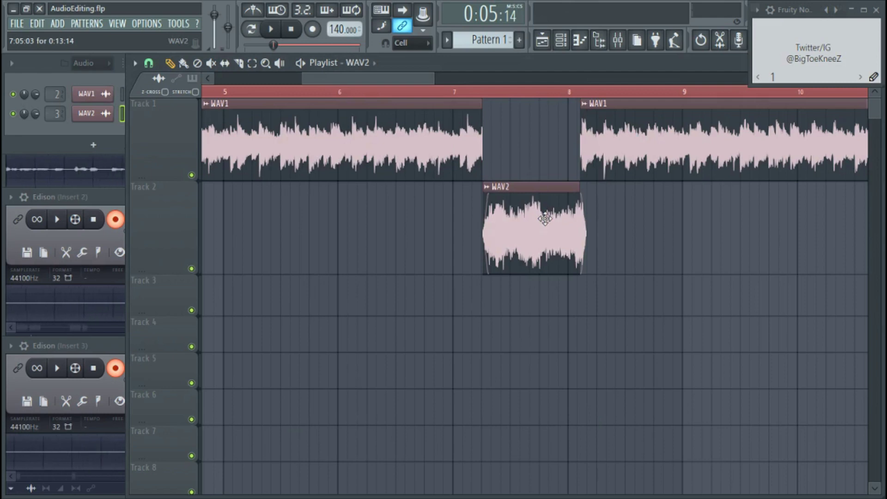
double_click(516, 245)
left_click(539, 344)
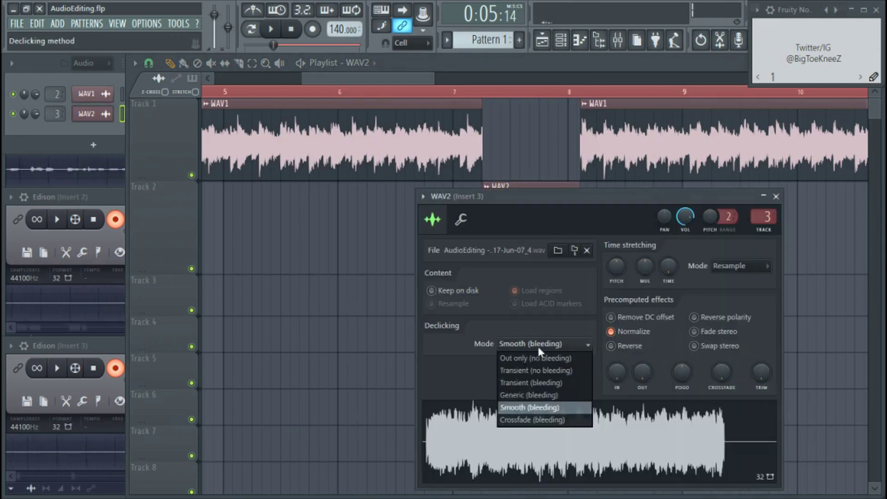
left_click(547, 396)
left_click(776, 197)
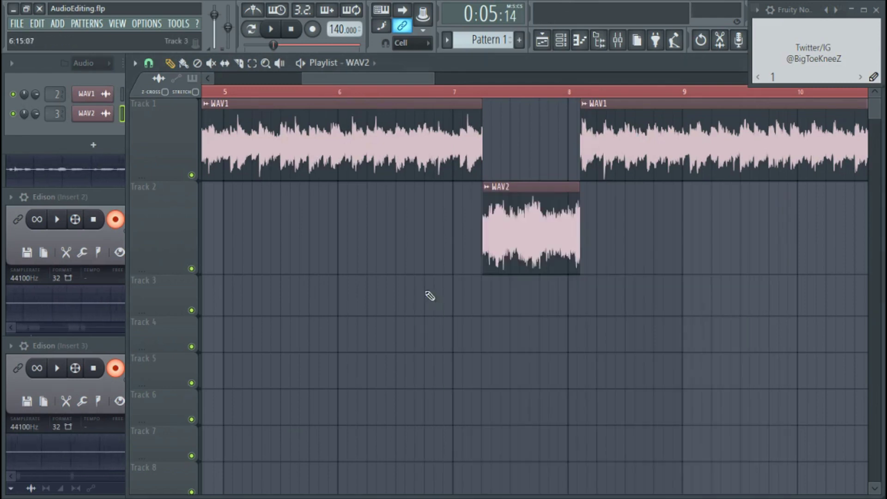
Examine the fades at the cut between WAV1 and WAV2 up close, and play the arrangement to hear the transitions
scroll(479, 198, "up", 5)
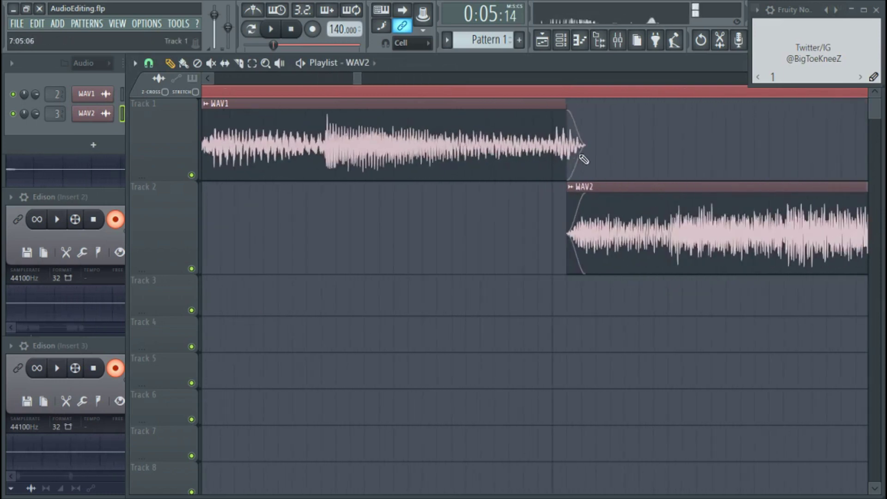
scroll(505, 275, "down", 6)
key("space")
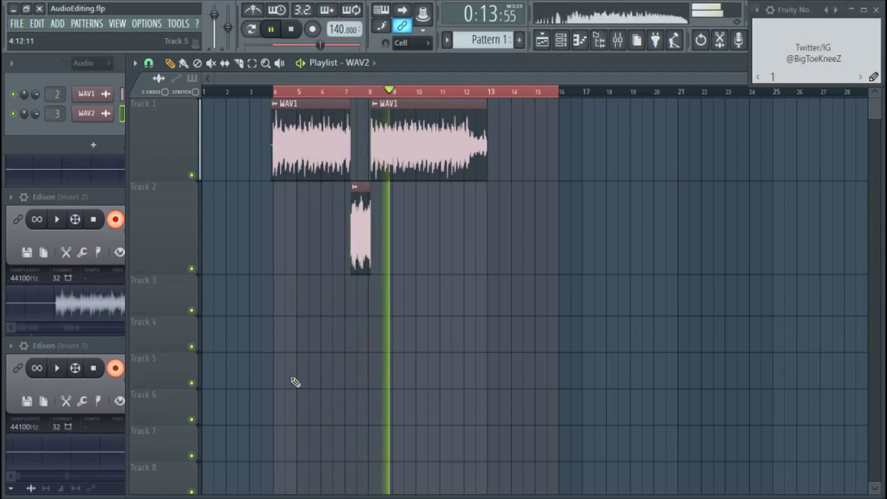
key("space")
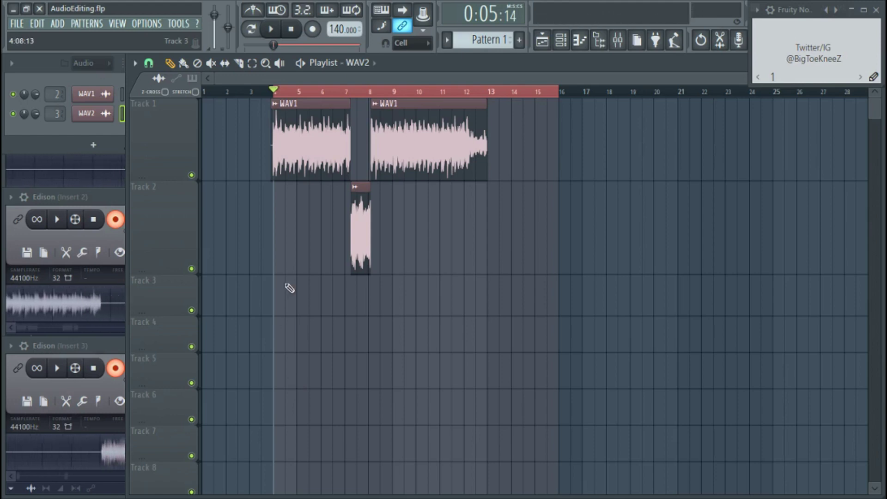
Set WAV1's declicking mode to Crossfade (bleeding) and close its channel settings
scroll(295, 290, "up", 4)
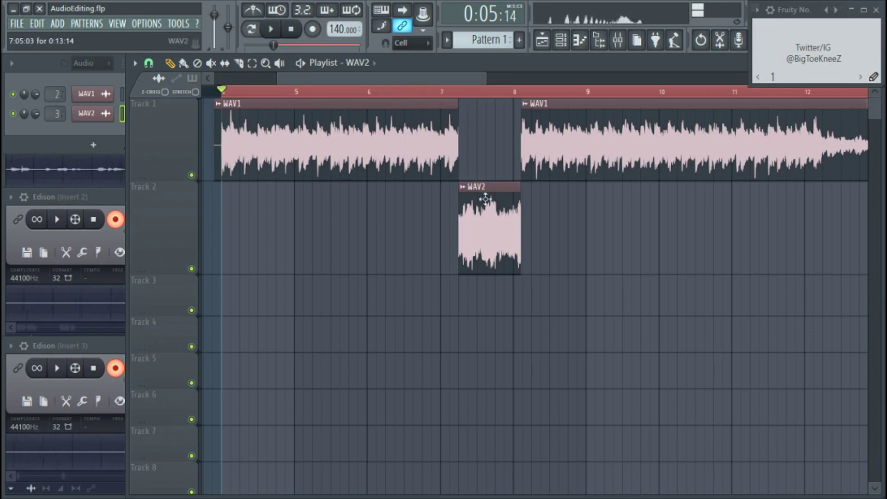
double_click(445, 150)
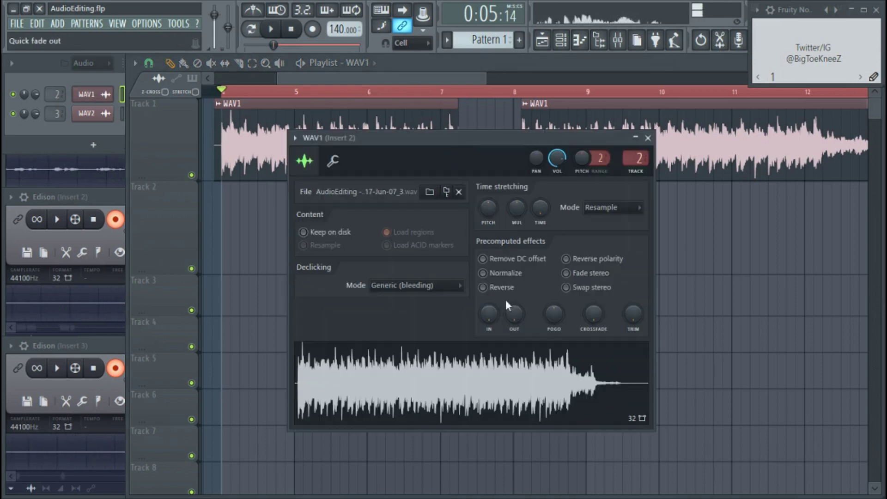
left_click(448, 289)
left_click(436, 358)
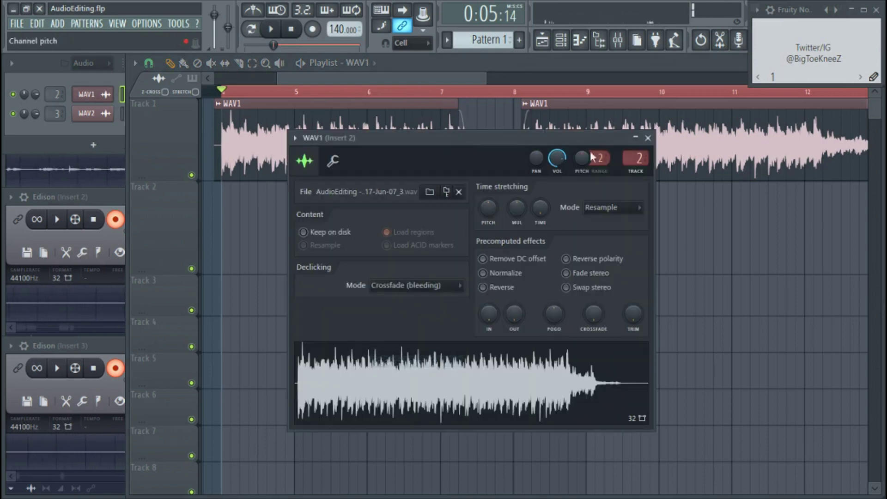
left_click(648, 137)
Set WAV2's declicking mode to Crossfade (bleeding) and close its channel settings
double_click(490, 232)
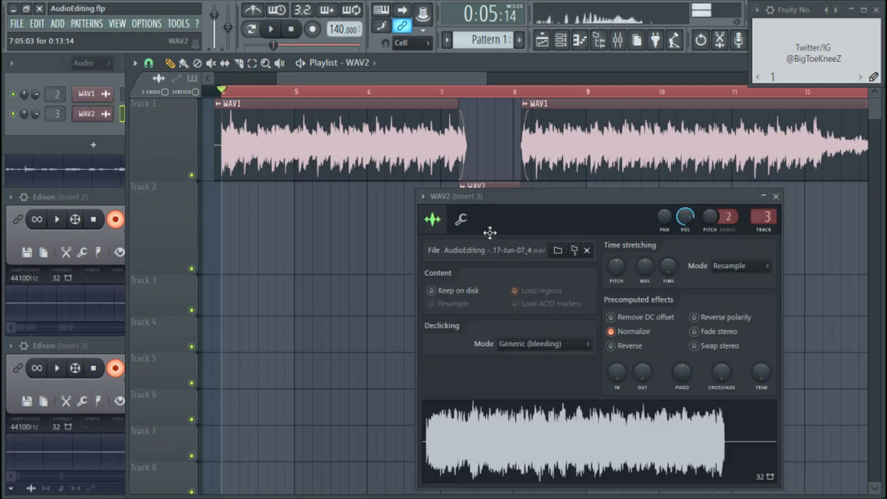
left_click(549, 349)
left_click(561, 420)
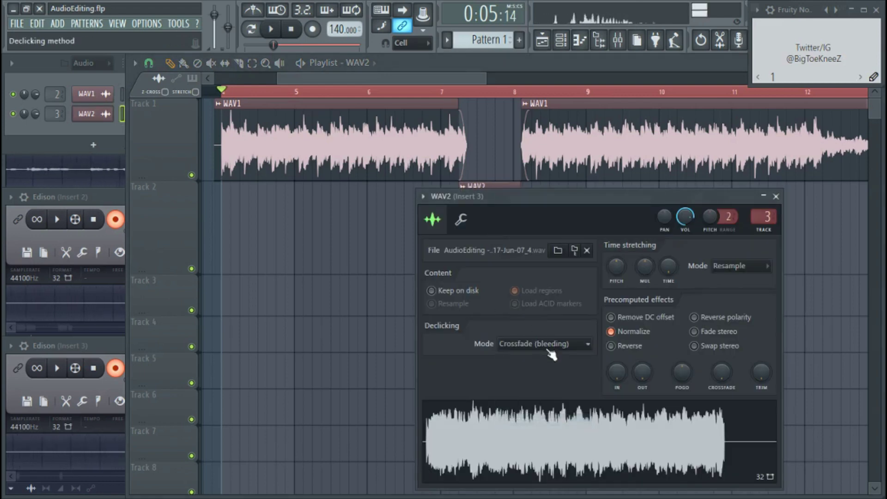
left_click(549, 348)
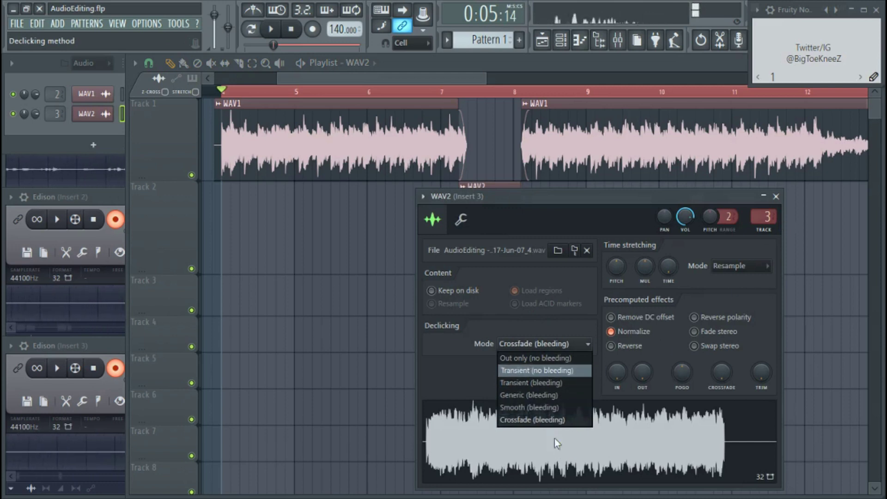
left_click(562, 420)
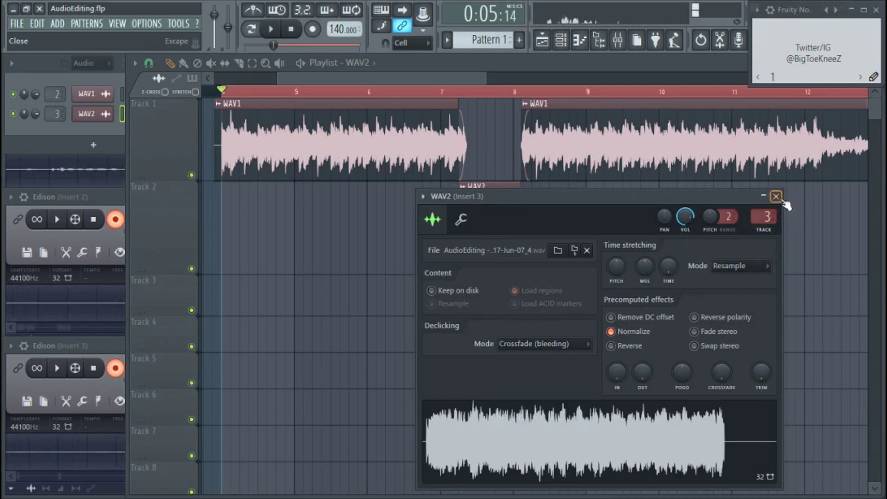
left_click(776, 196)
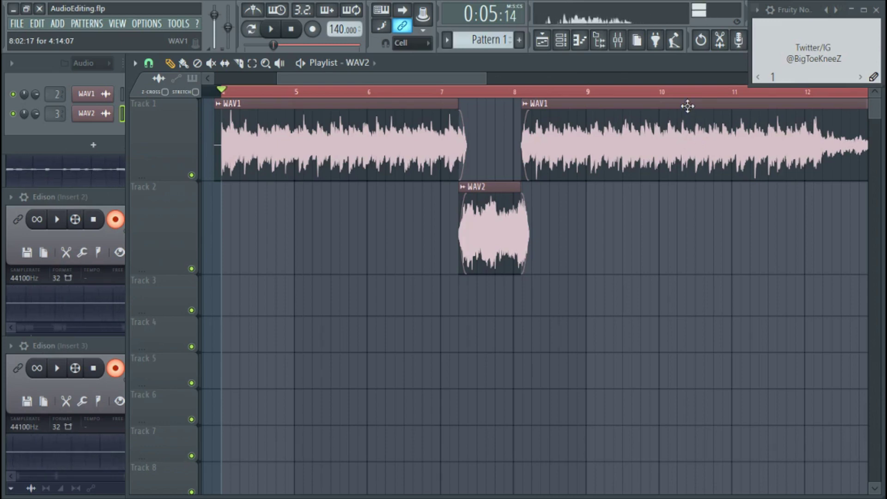
Slice the second WAV1 clip vertically just before bar 11, and undo the slice
key("c")
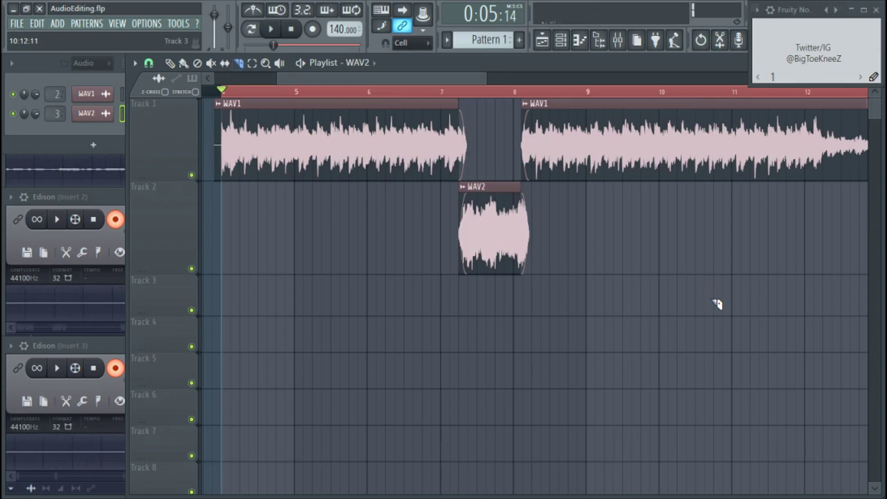
left_click_drag(698, 174, 732, 166)
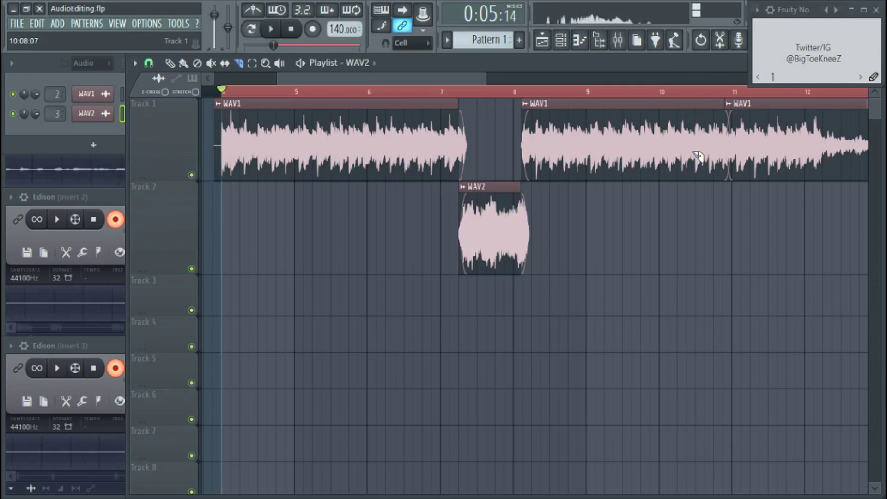
key("ctrl+z")
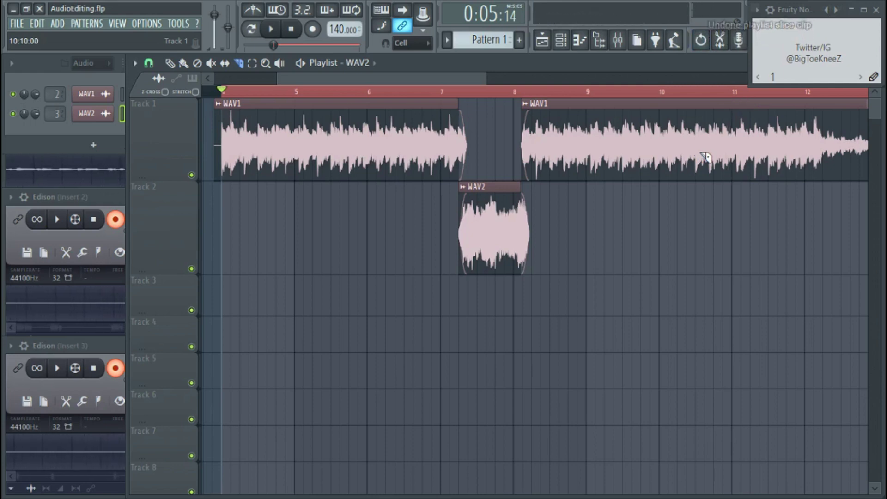